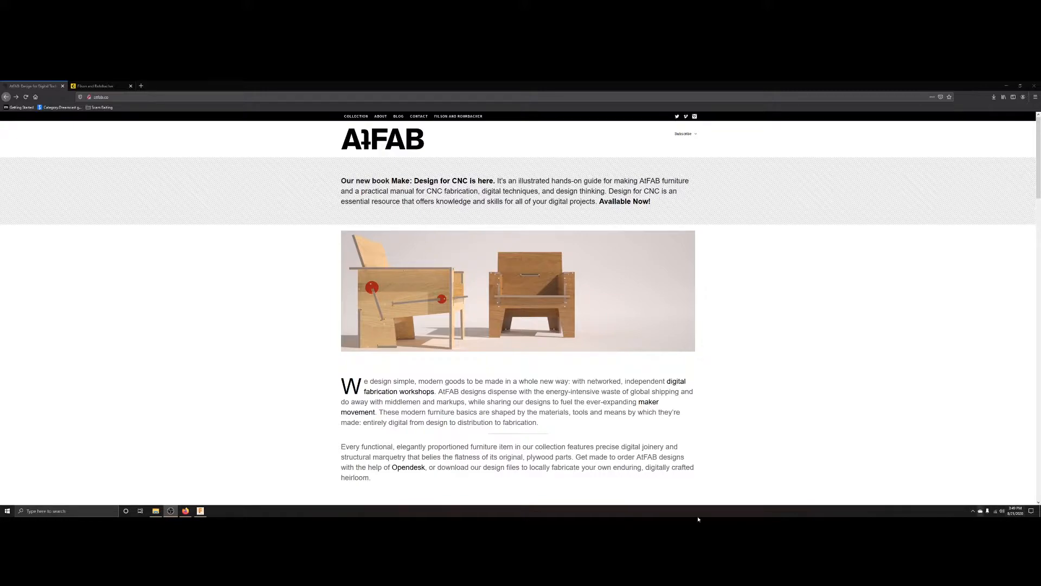
Step: Browse the AtFAB furniture collection and open the Rotational Stools page
scroll(740, 271, "down", 2)
scroll(740, 243, "down", 1)
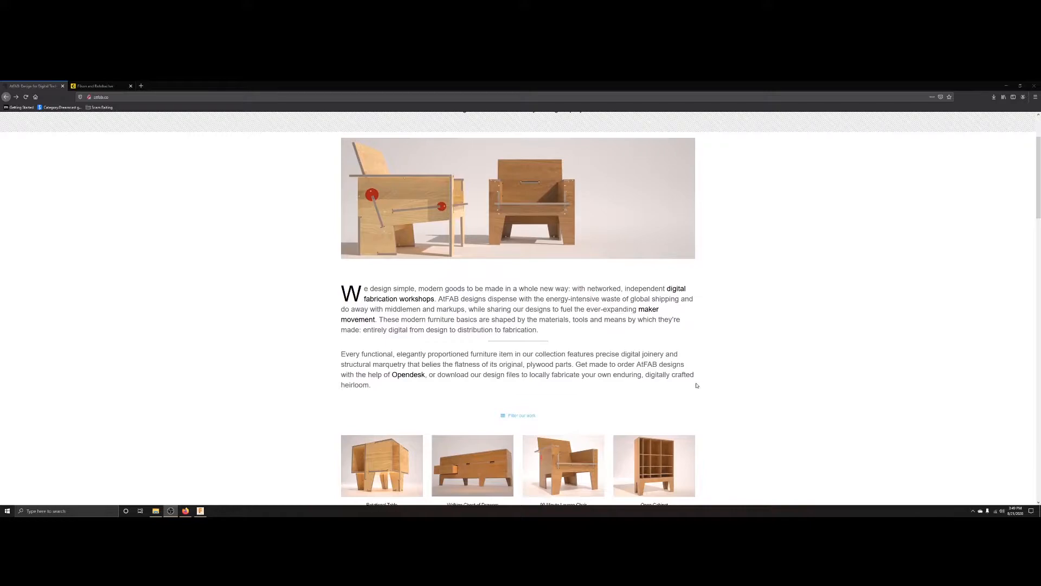
scroll(705, 384, "up", 2)
scroll(709, 384, "down", 6)
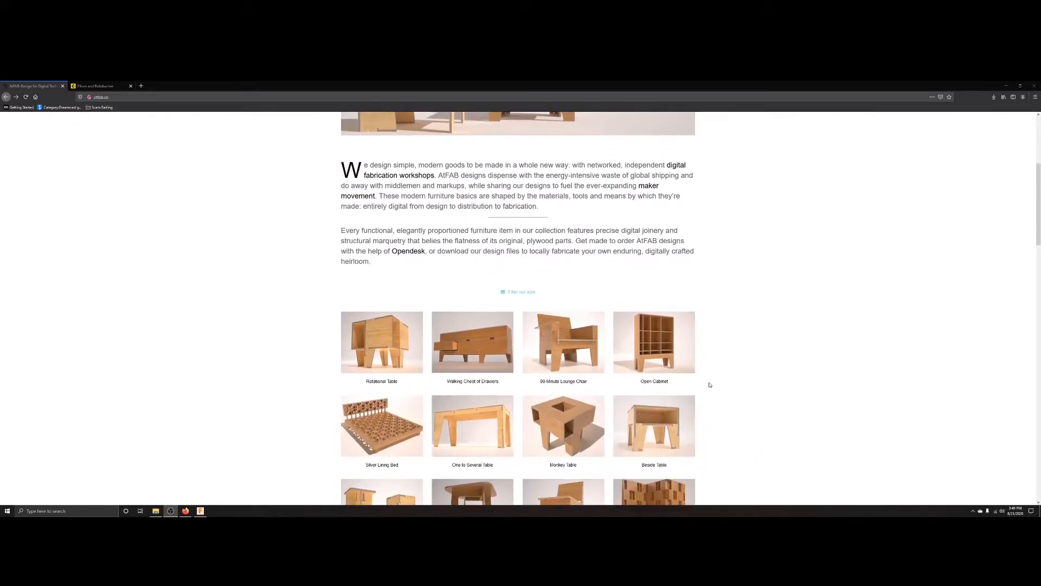
scroll(710, 385, "down", 3)
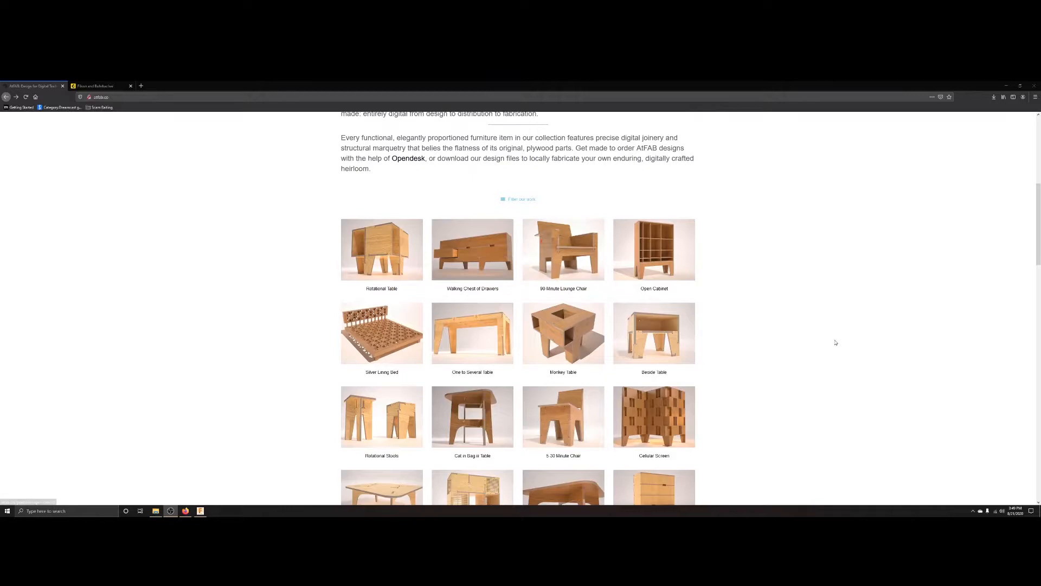
scroll(836, 342, "down", 3)
scroll(835, 342, "up", 1)
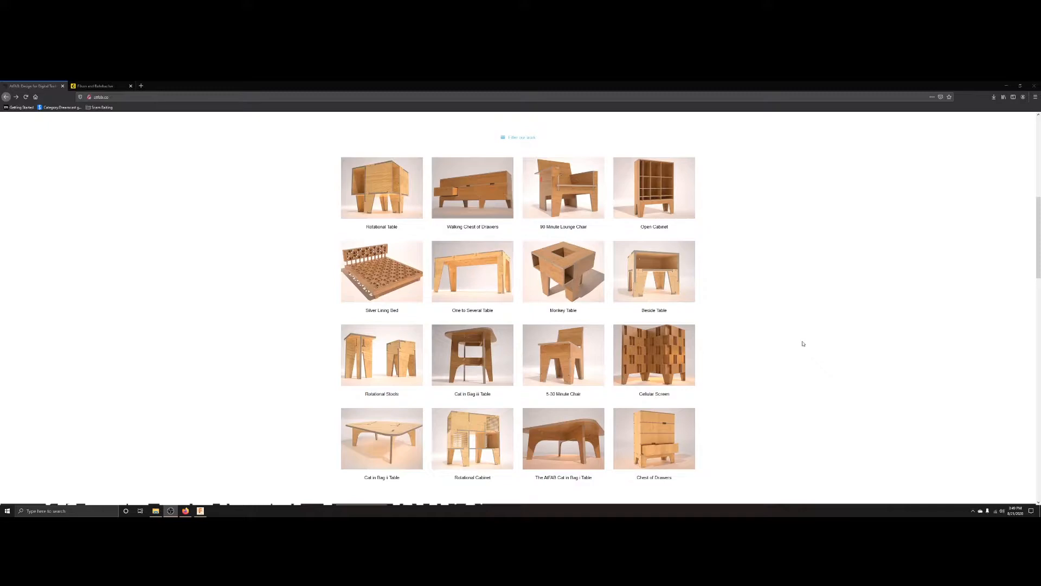
left_click(401, 349)
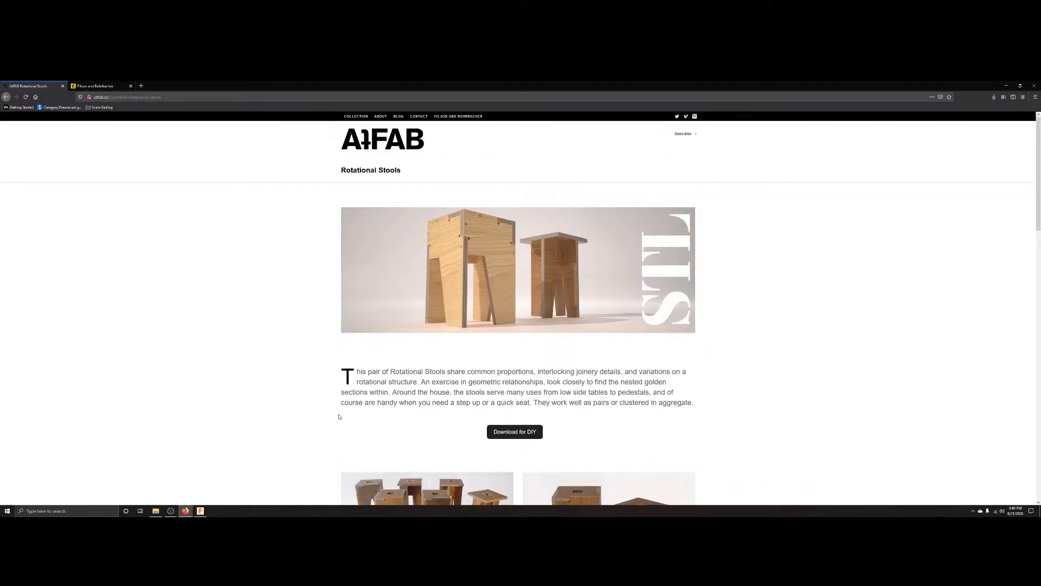
Step: Review the Rotational Stools photos and open the request form for the DIY file download
scroll(339, 417, "down", 3)
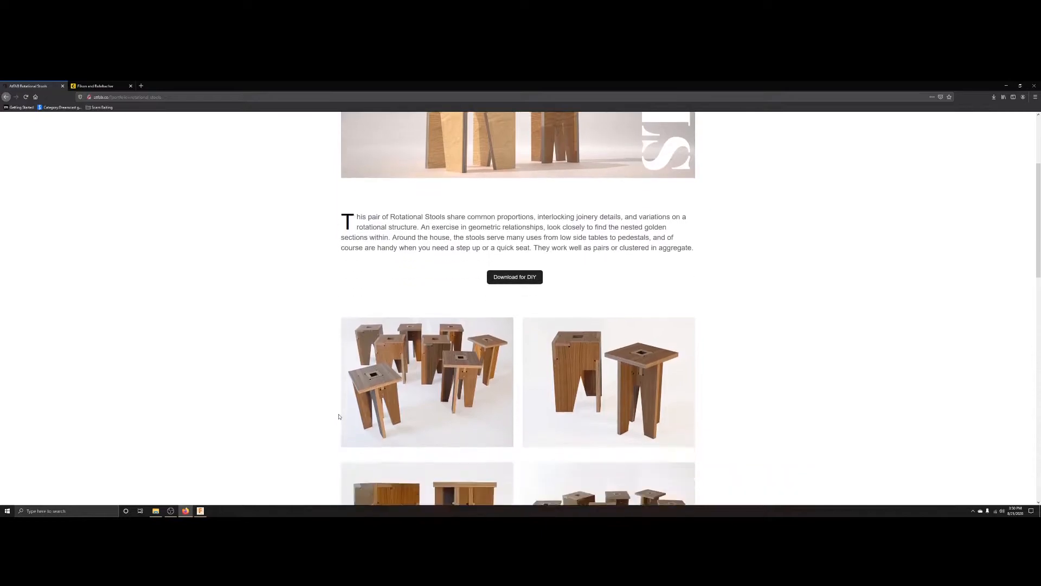
scroll(682, 360, "down", 2)
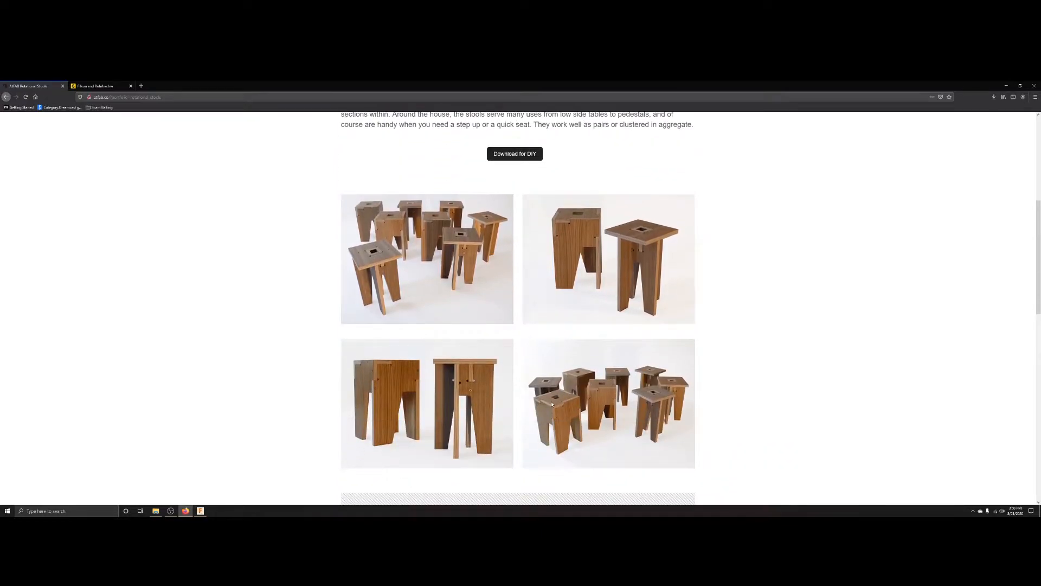
scroll(552, 404, "up", 2)
left_click(511, 247)
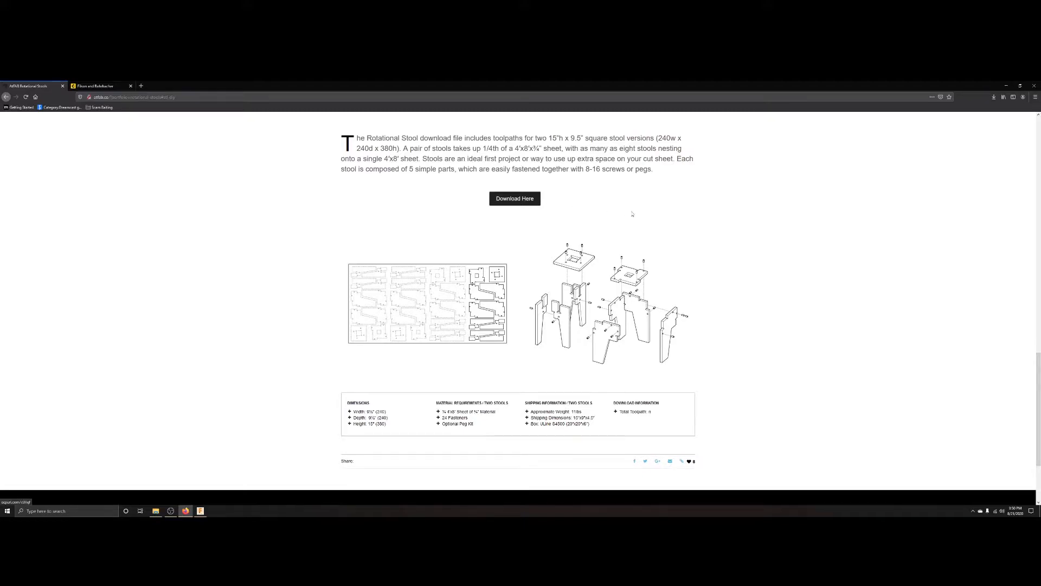
left_click(507, 200)
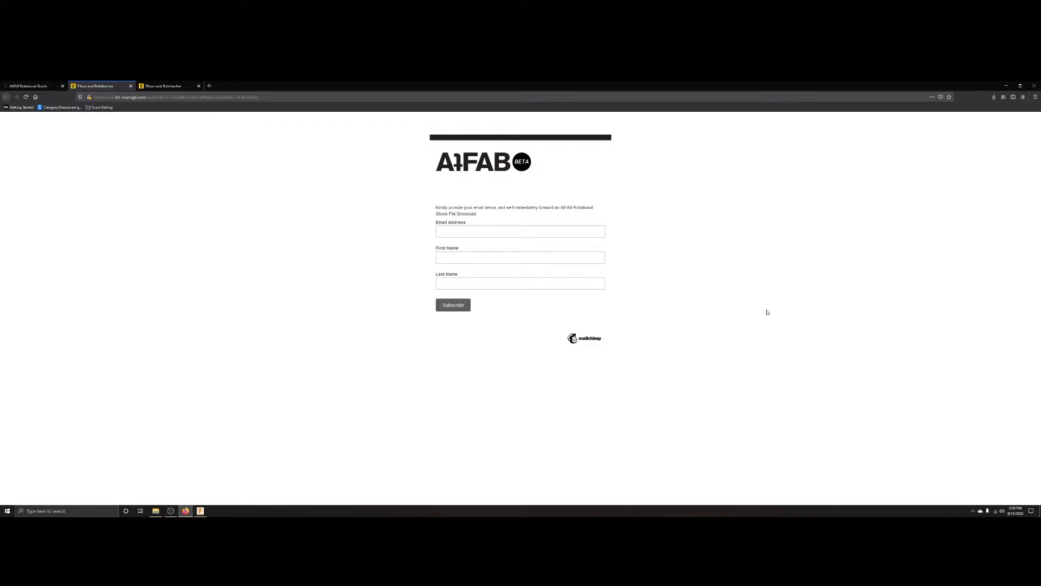
Step: Open the downloaded AtFAB stool folder on the desktop and its __MACOSX subfolder
left_click(1006, 86)
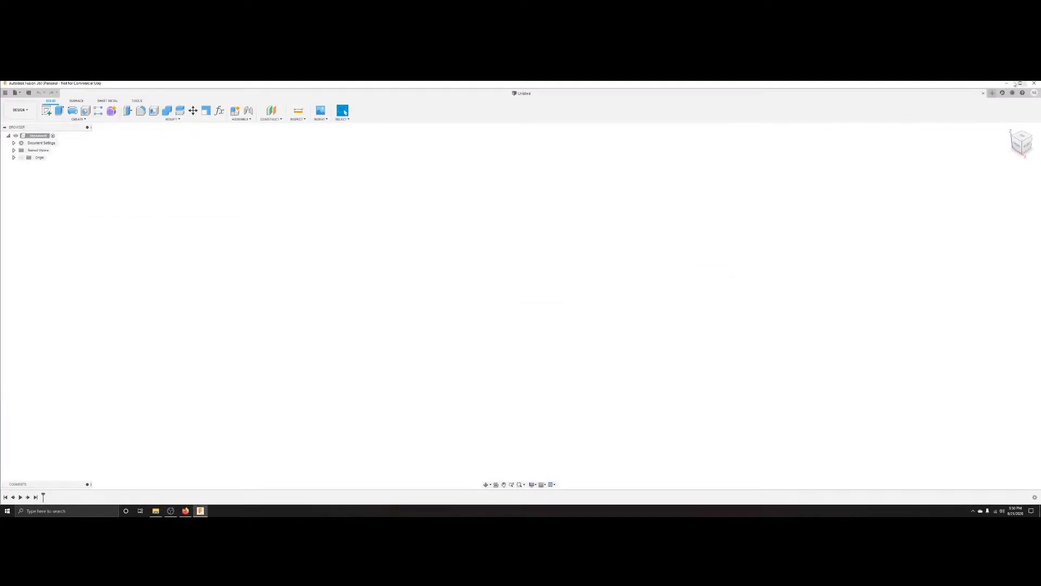
left_click(1004, 84)
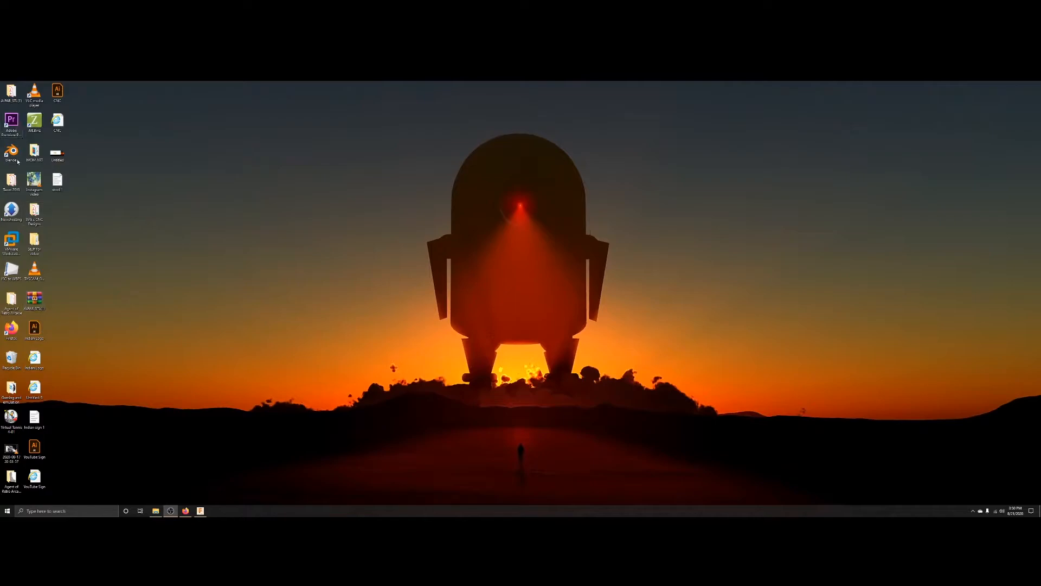
double_click(13, 92)
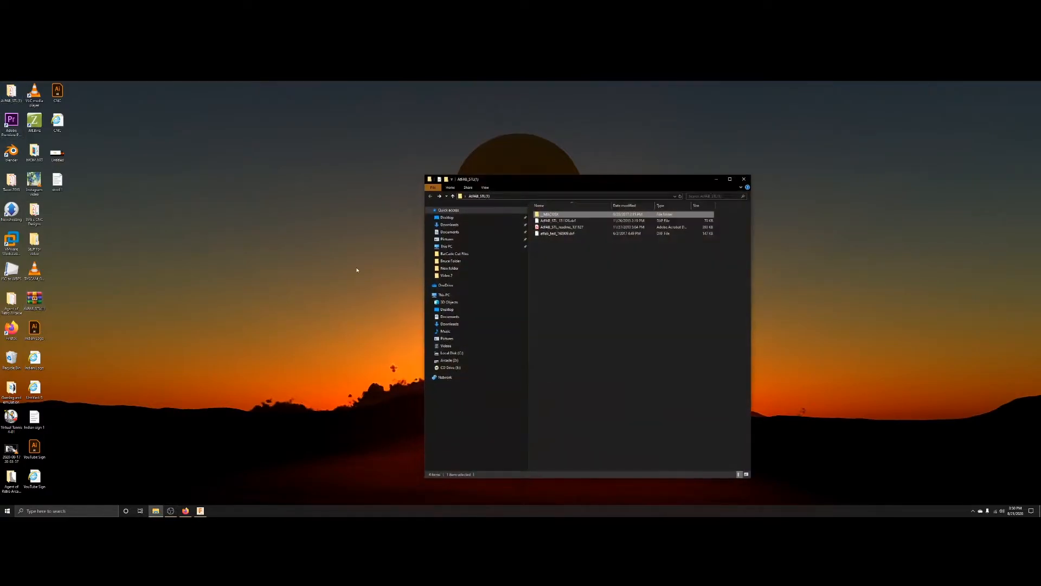
double_click(548, 215)
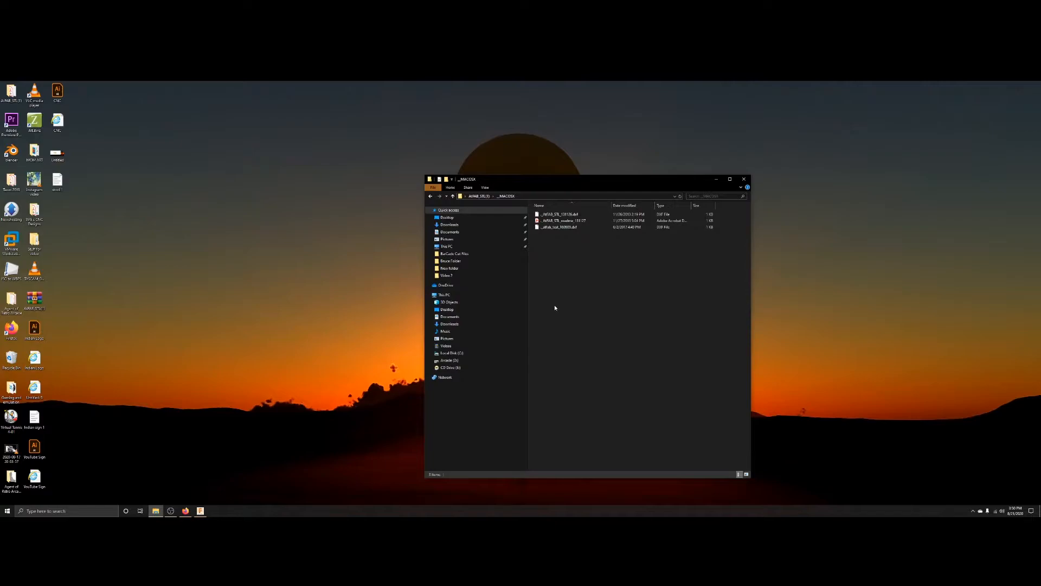
Step: Try to open the readme PDF in the __MACOSX folder and close the PDF reader
double_click(568, 222)
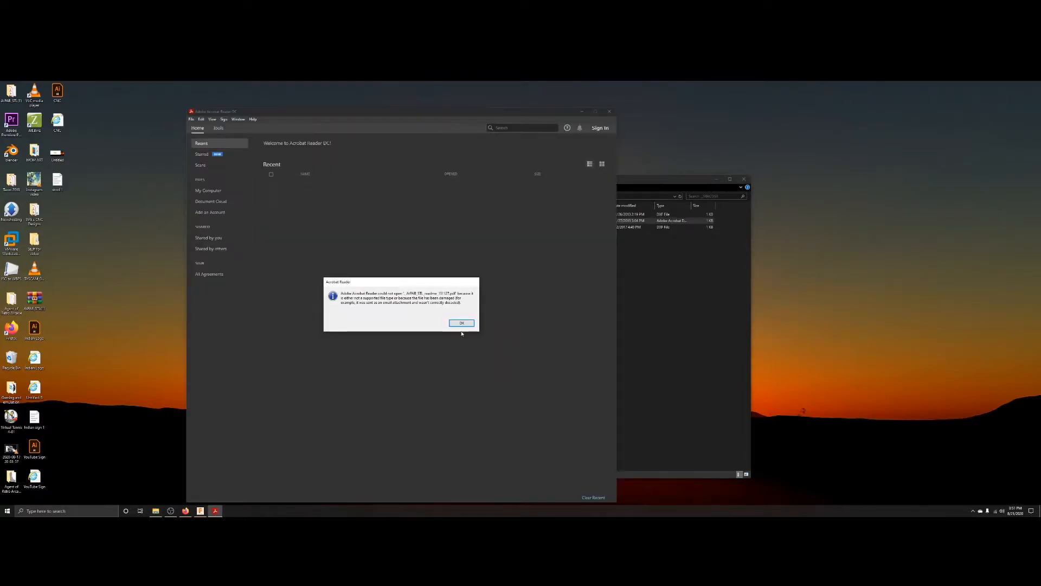
left_click(462, 323)
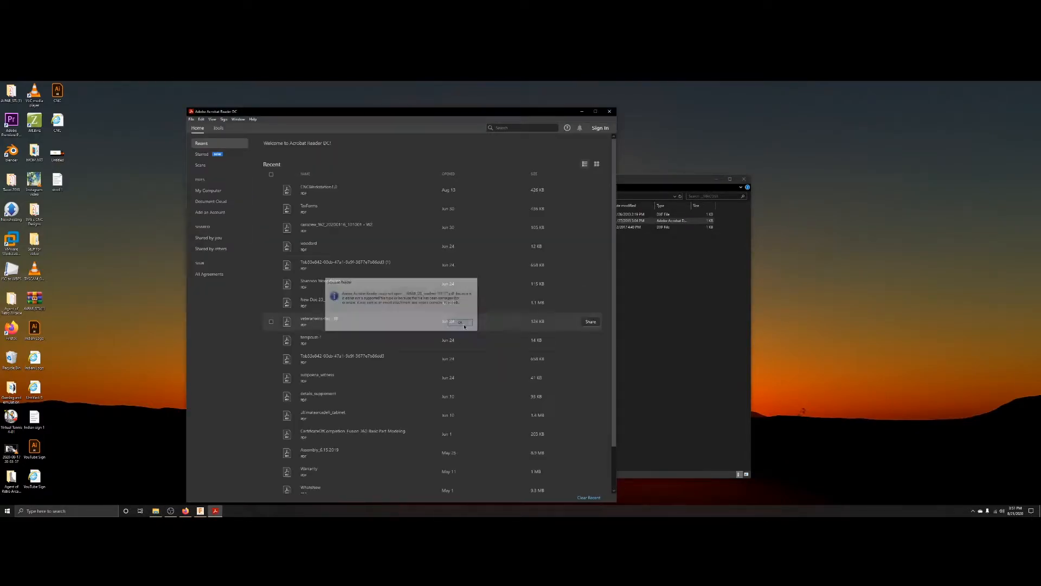
left_click(609, 111)
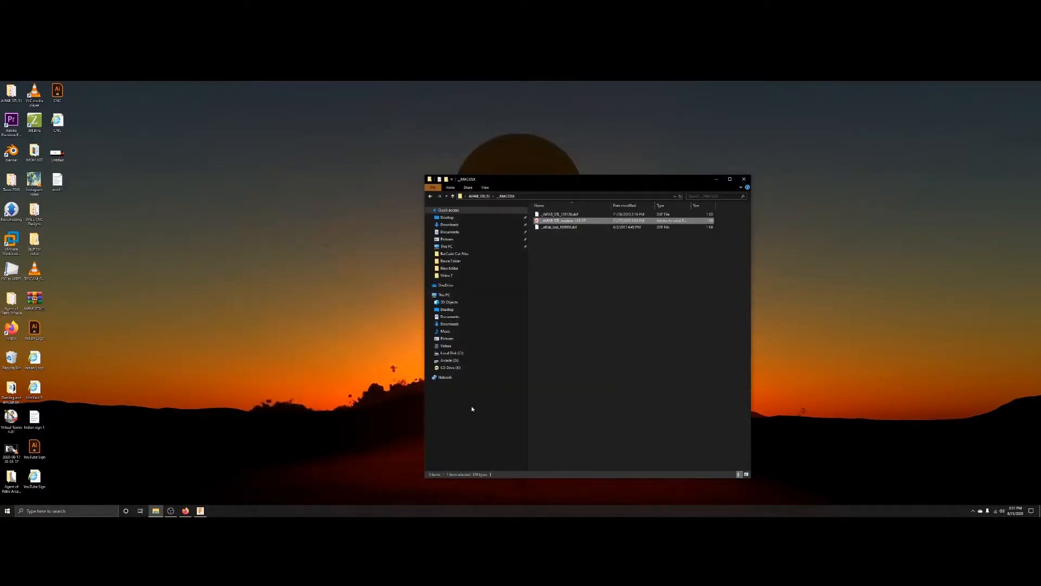
Step: Switch back to the Rotational Stools page in Firefox and examine the cut layout, assembly drawing and material requirements
left_click(185, 511)
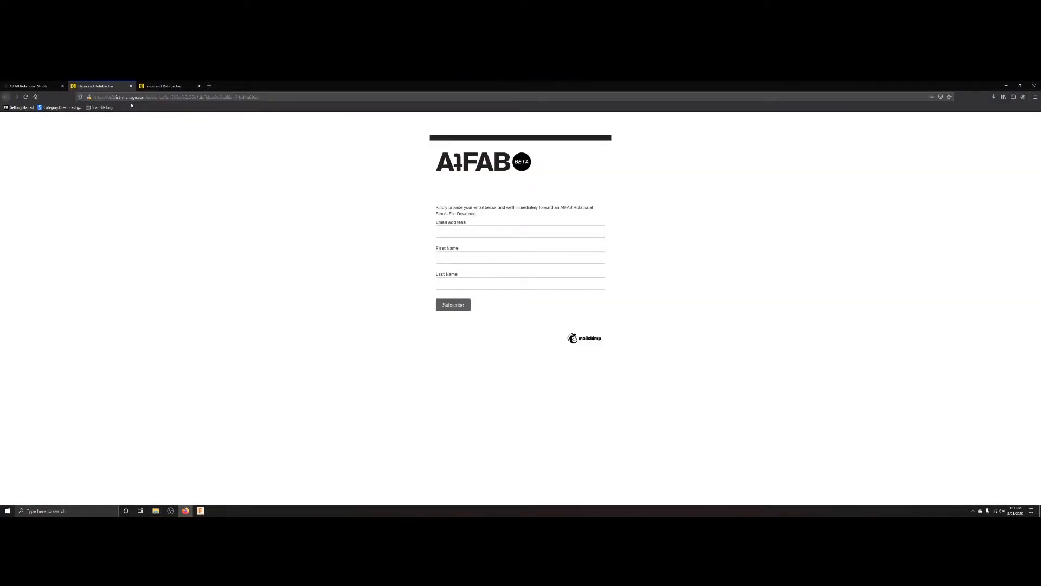
left_click(35, 85)
scroll(439, 370, "down", 3)
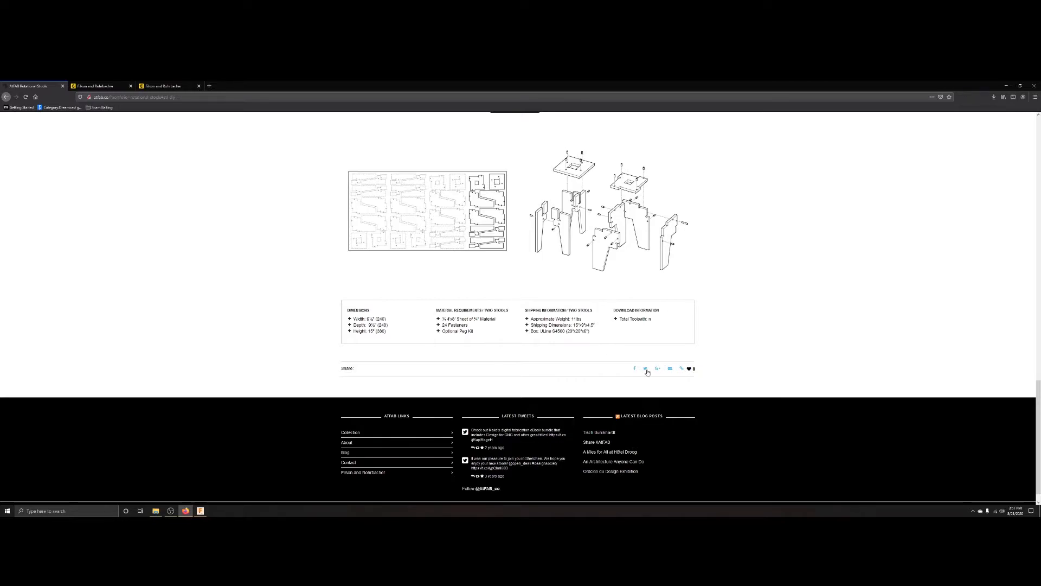
Step: Switch to Fusion 360 and create a new sketch on the horizontal plane seen from the top view
left_click(1008, 85)
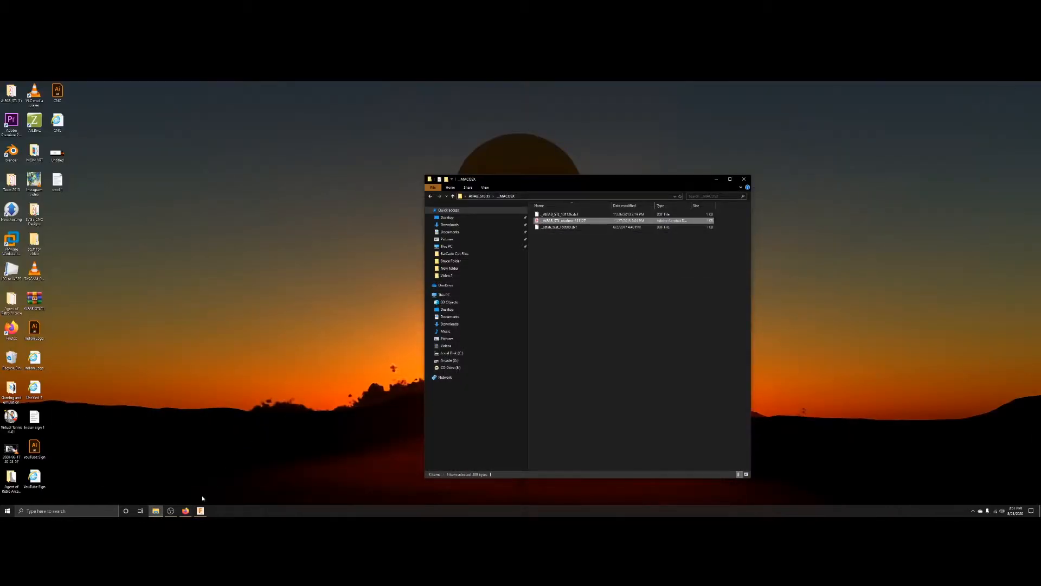
left_click(200, 510)
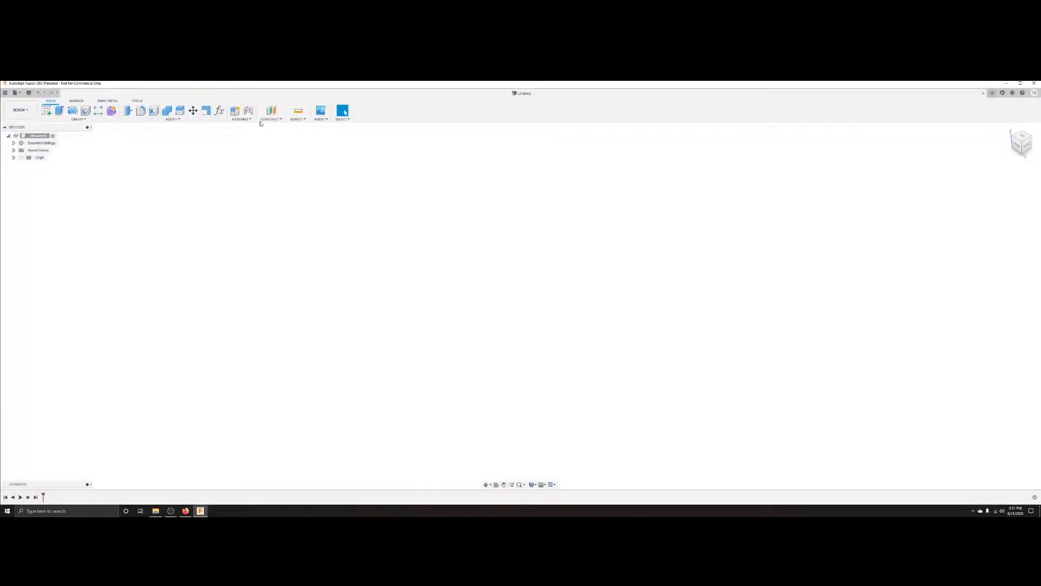
left_click(85, 120)
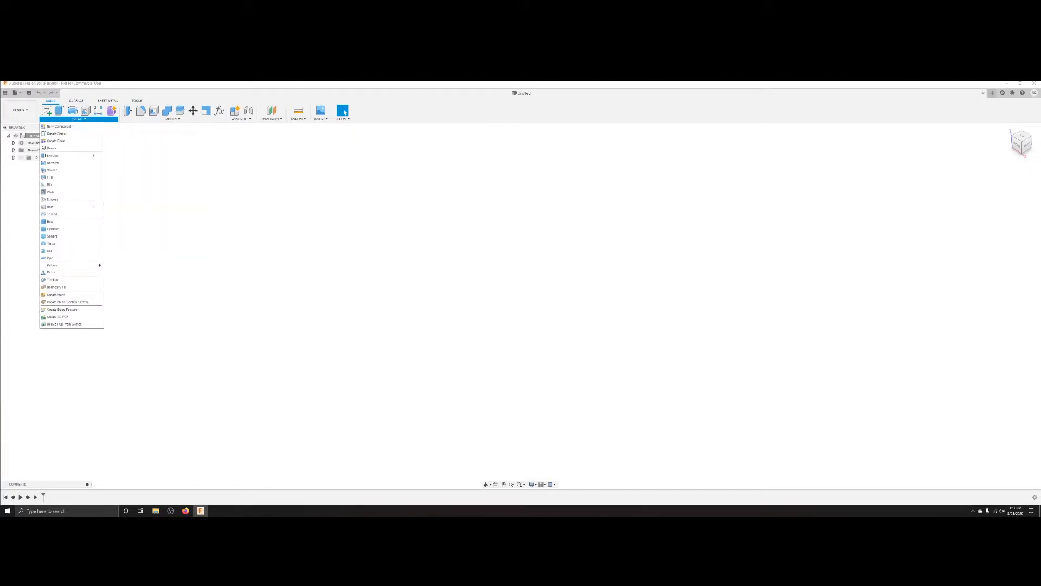
left_click(1022, 141)
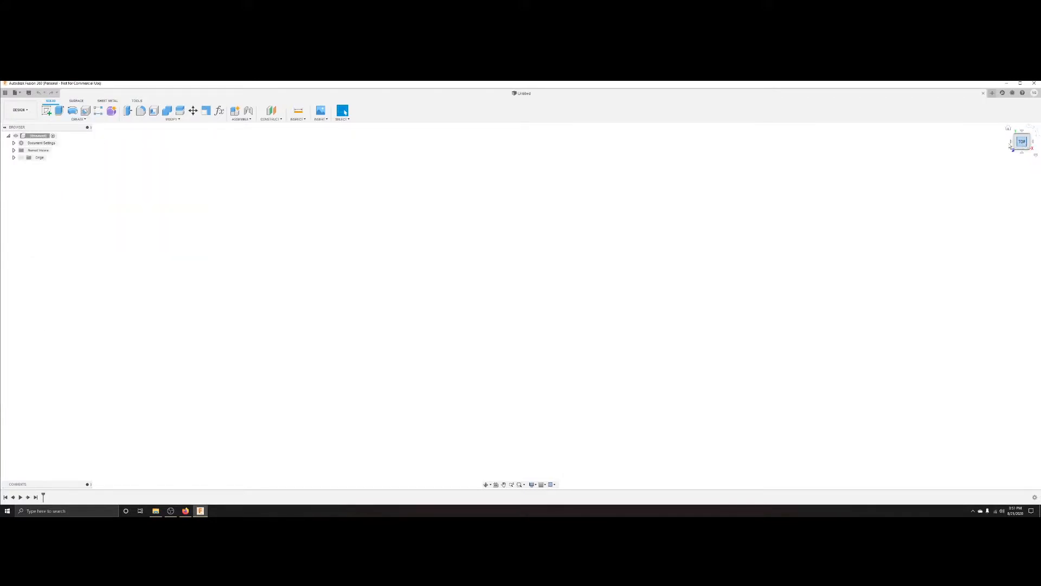
left_click(80, 120)
left_click(60, 126)
left_click(537, 289)
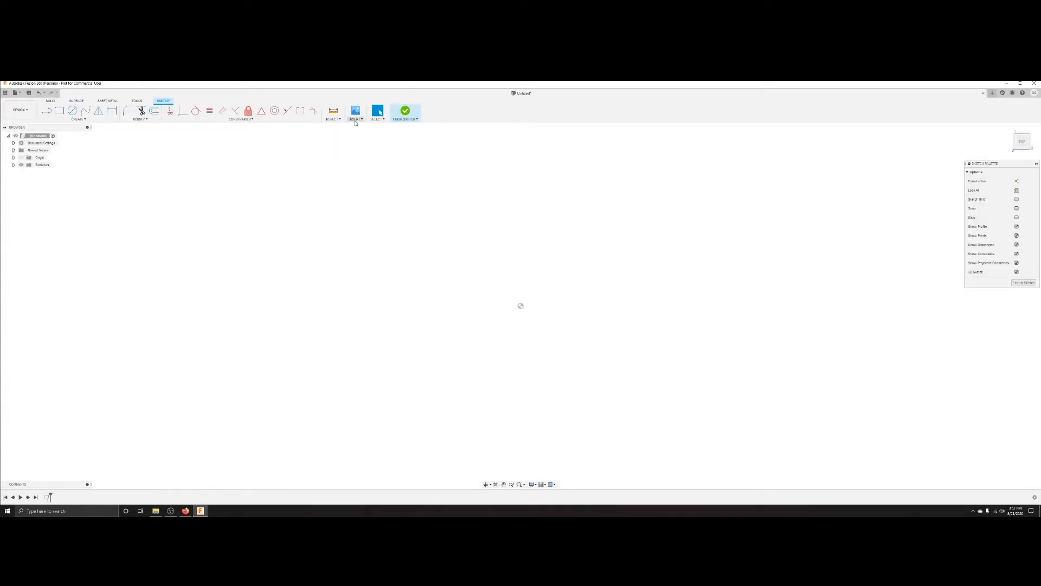
Step: Insert the AtFAB_STL DXF file with the stool parts layout into the sketch
left_click(355, 121)
left_click(367, 162)
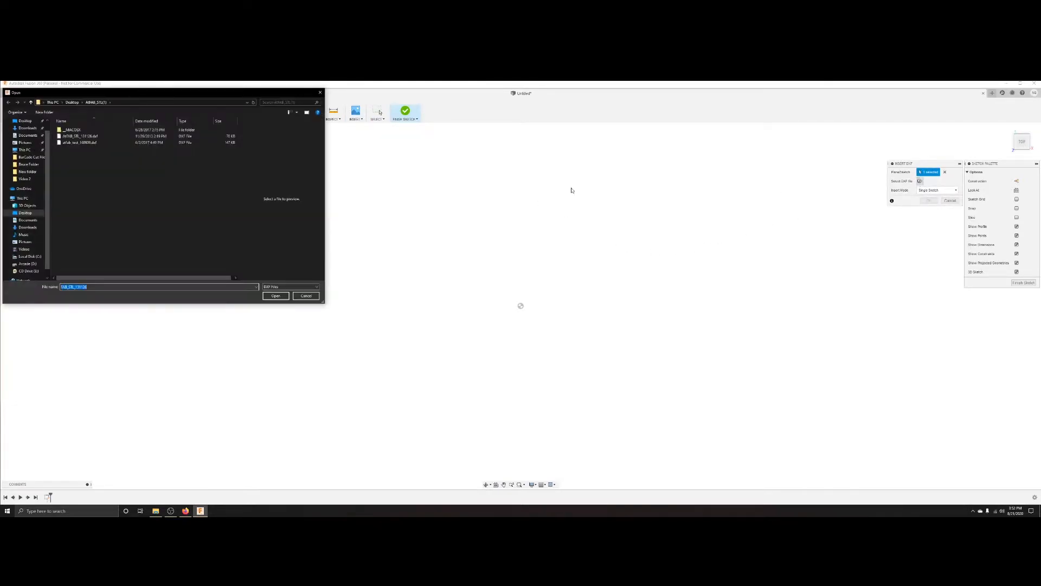
left_click(82, 137)
left_click(266, 294)
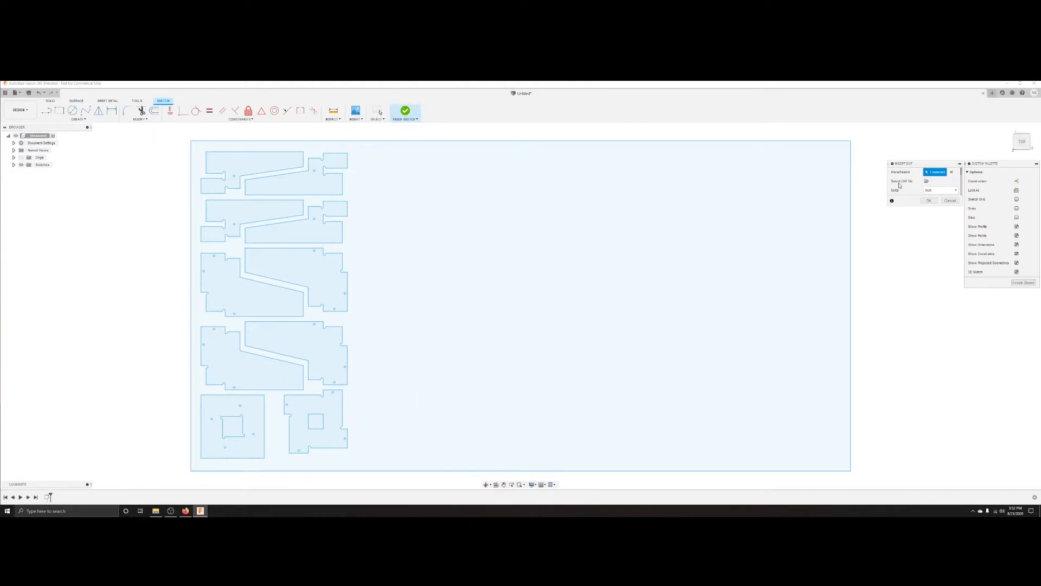
left_click(928, 200)
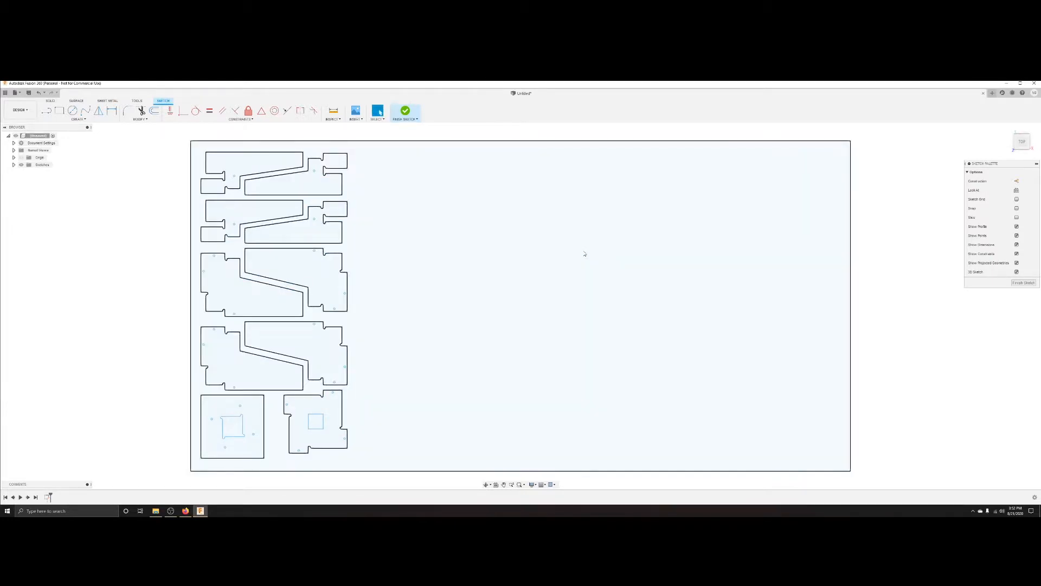
Step: Delete the four edges of the sheet outline around the stool parts and finish the sketch
left_click(531, 141)
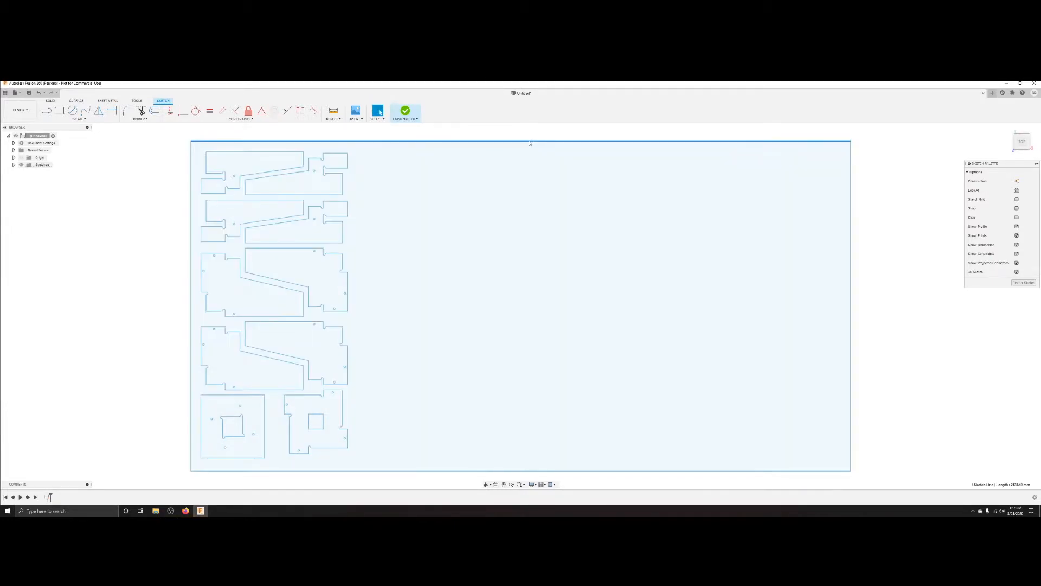
key("Escape")
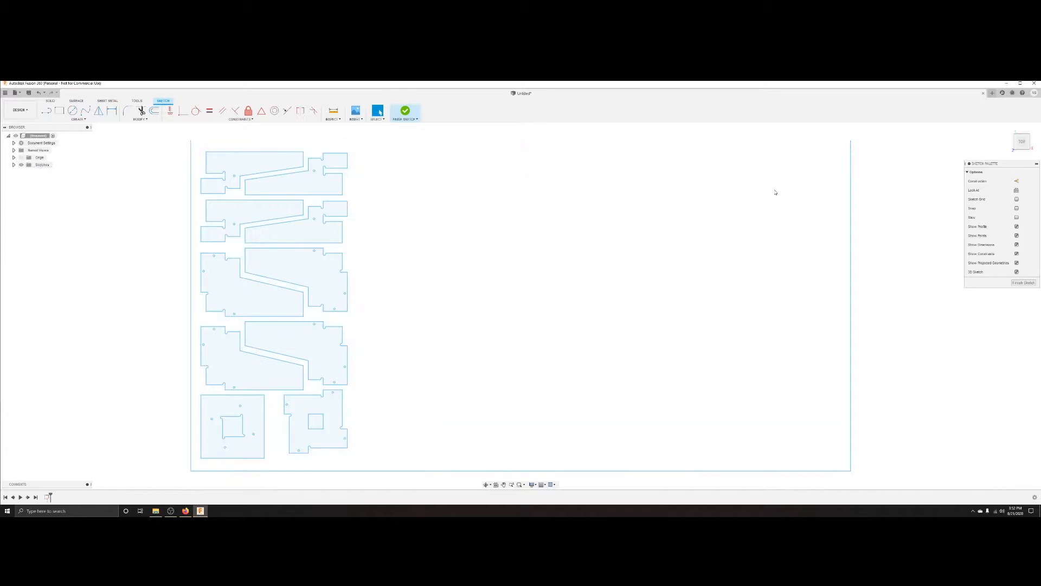
left_click(851, 217)
key("Delete")
left_click(609, 471)
key("Delete")
left_click(192, 378)
key("Delete")
middle_click_drag(165, 327, 364, 326)
scroll(841, 356, "up", 2)
scroll(748, 323, "down", 2)
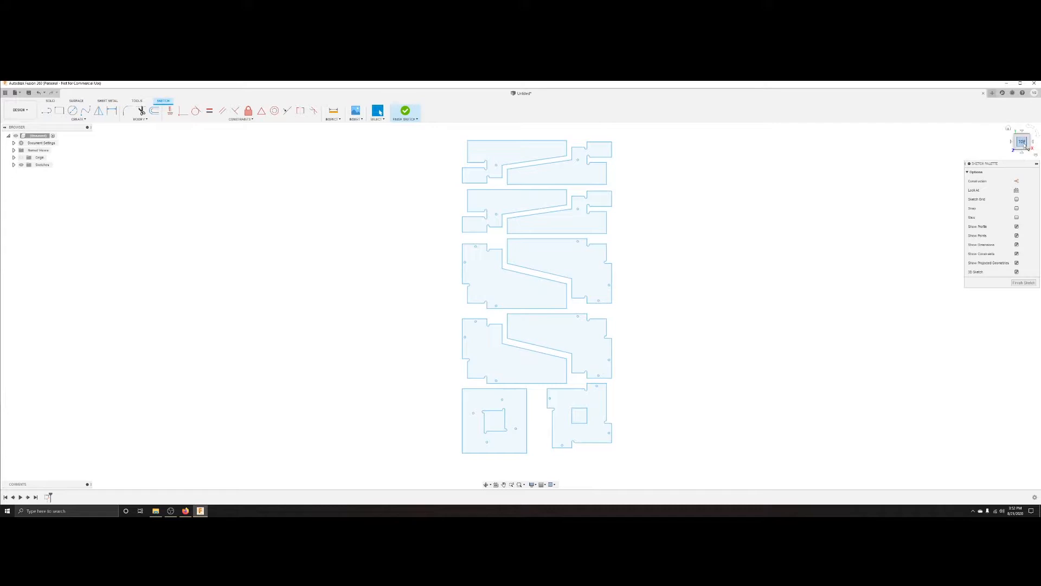
left_click(1023, 283)
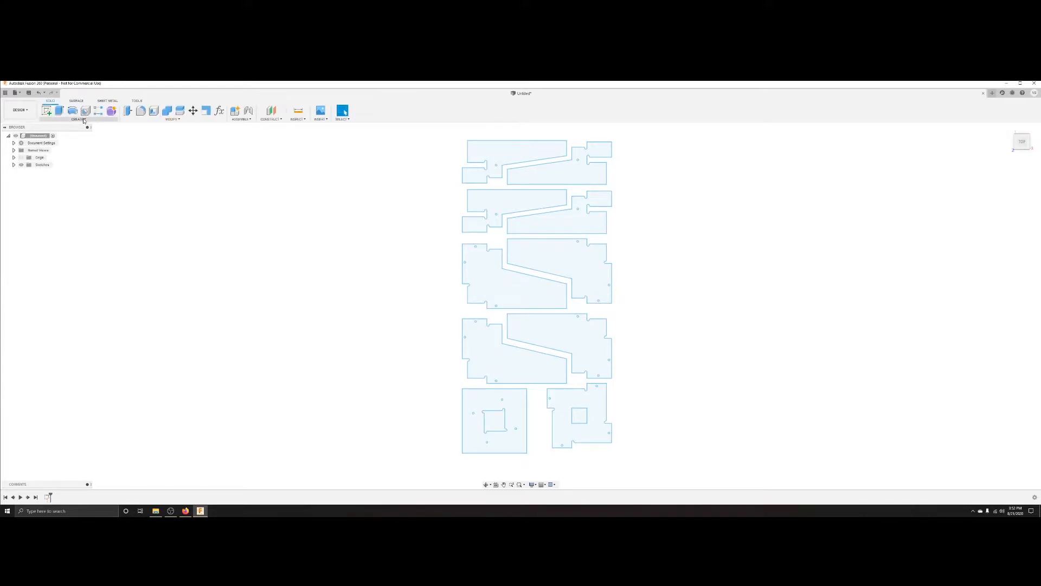
Step: Extrude the ten stool part profiles, without their inner cutouts, about 19 mm as new bodies
left_click(534, 155)
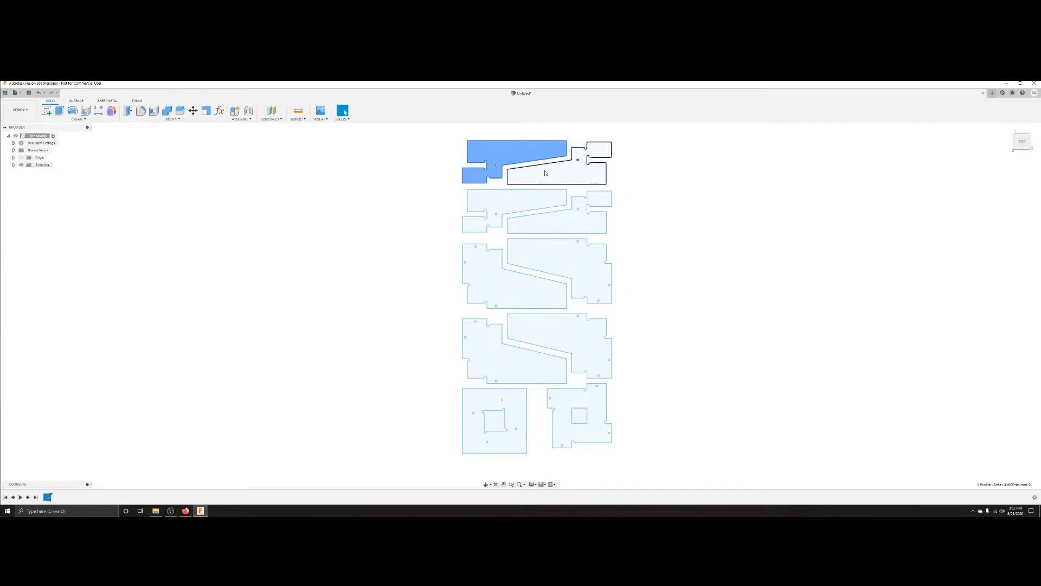
left_click(546, 169, "shift")
left_click(523, 204, "shift")
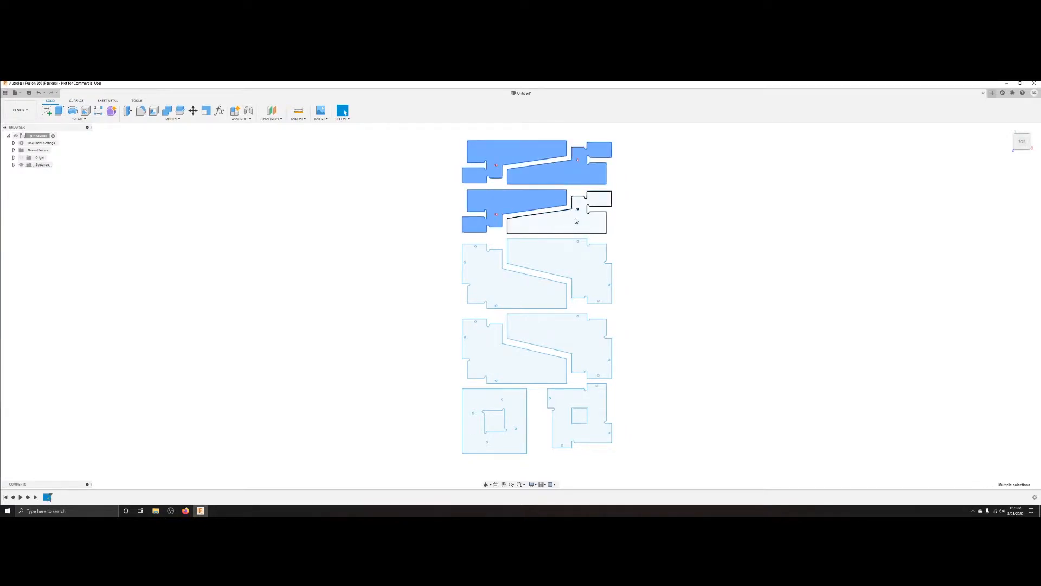
left_click(577, 216, "shift")
left_click(510, 283, "shift")
left_click(574, 274, "shift")
left_click(534, 355, "shift")
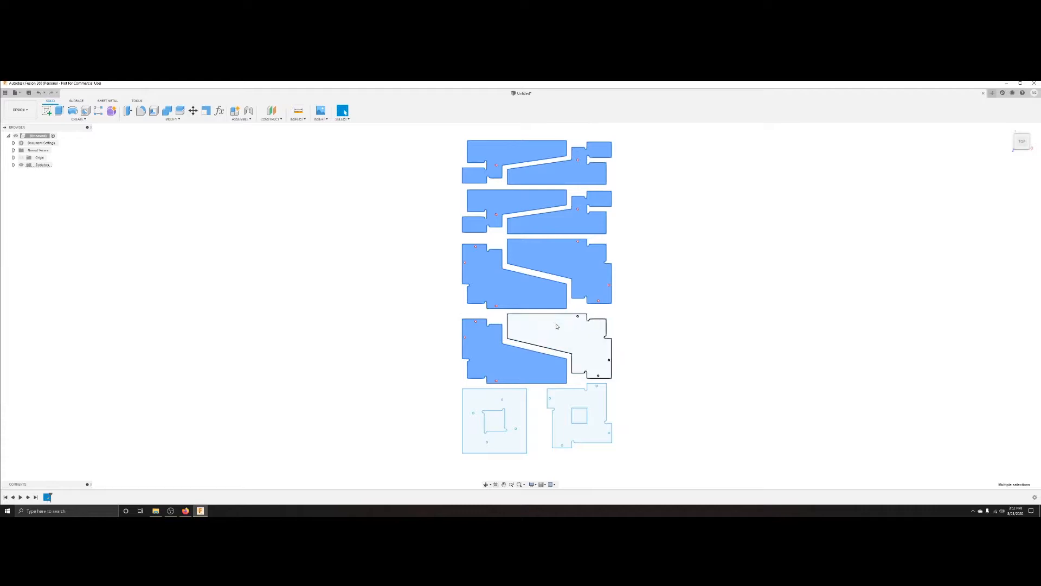
left_click(558, 331, "shift")
left_click(593, 405, "shift")
left_click(478, 433, "shift")
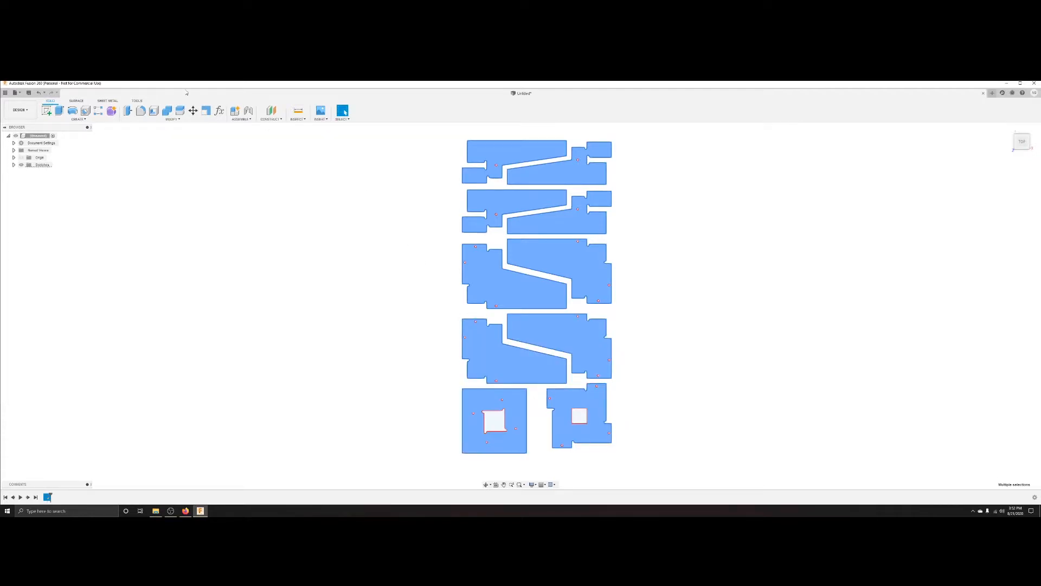
left_click(60, 110)
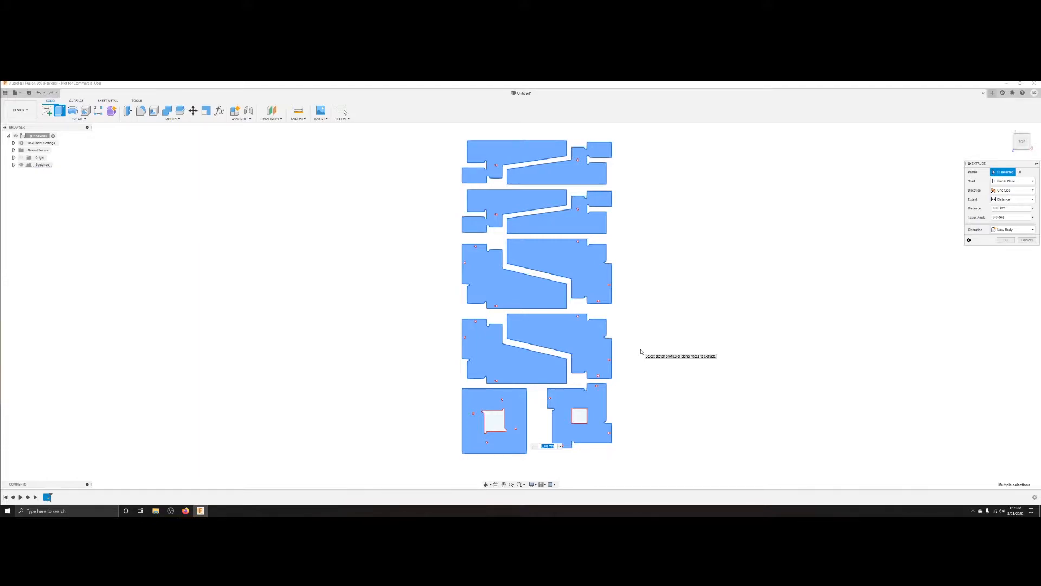
type("19.1")
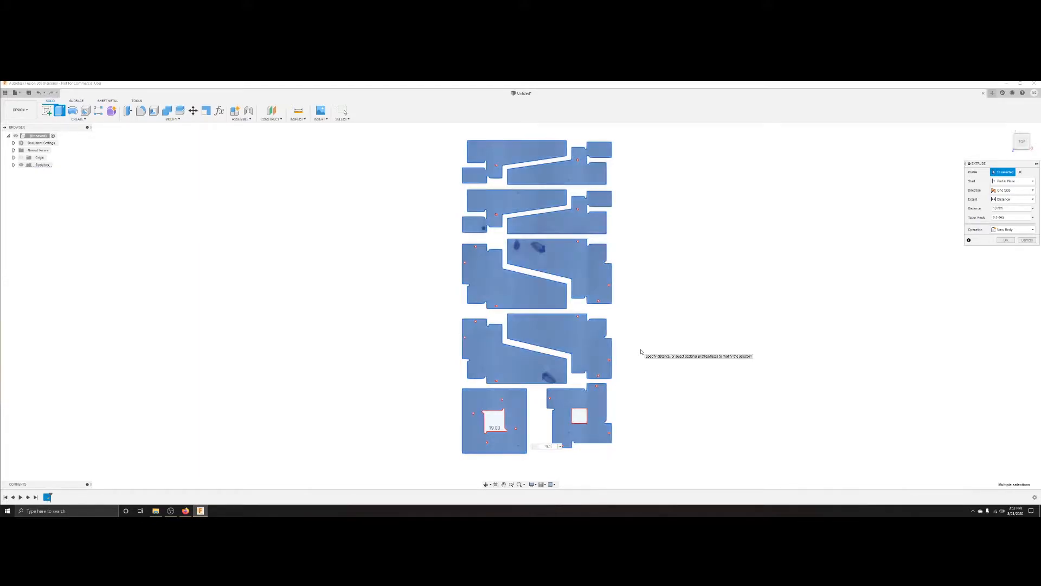
key("Return")
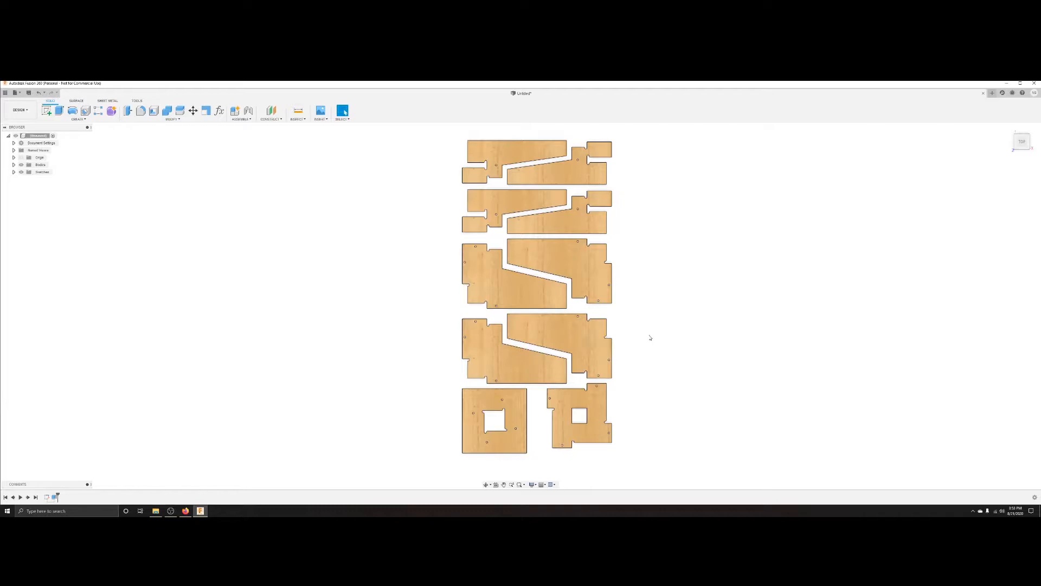
Step: Switch from the Design workspace to the Manufacture workspace with its milling tools
mouse_move(642, 342)
middle_mouse_down("shift")
mouse_move(636, 293)
mouse_move(639, 337)
middle_mouse_up("shift")
scroll(730, 325, "up", 2)
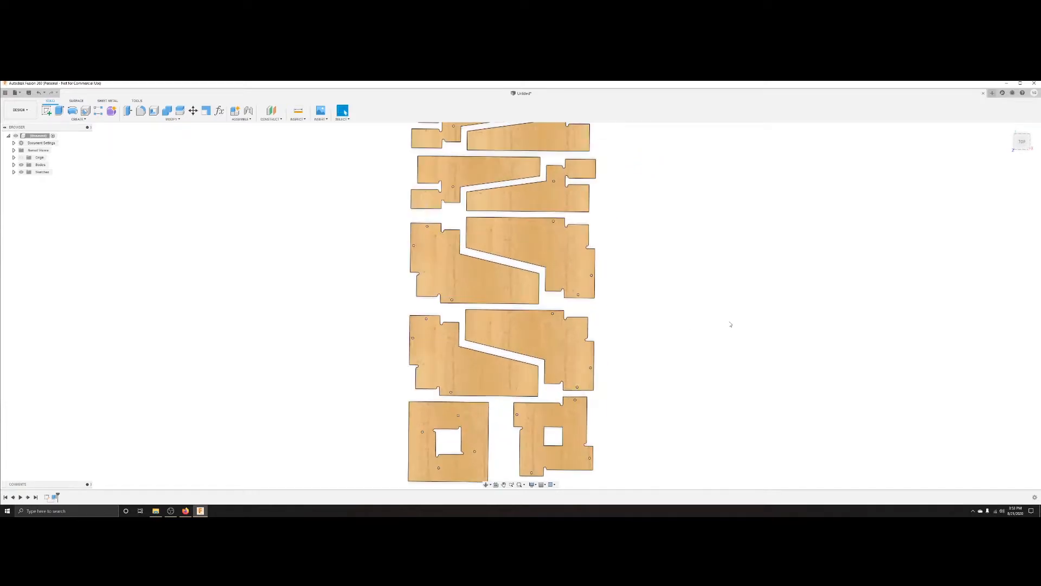
scroll(652, 302, "down", 4)
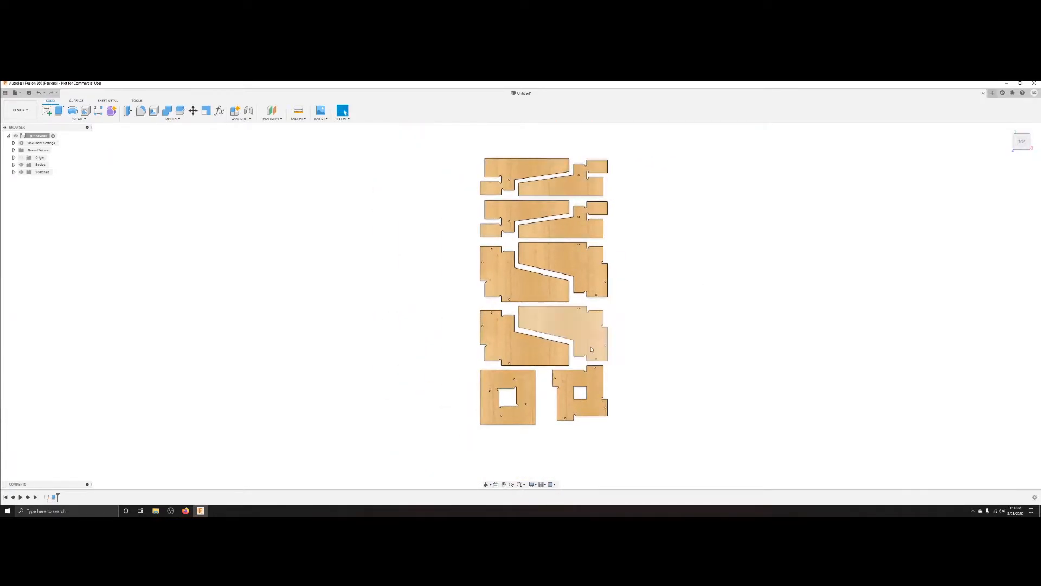
left_click(20, 110)
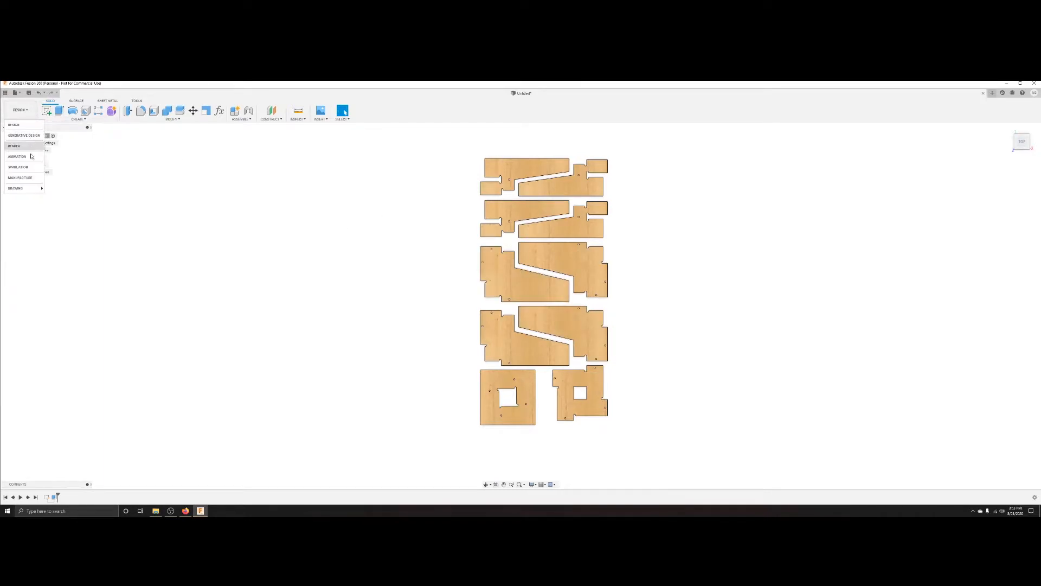
left_click(32, 177)
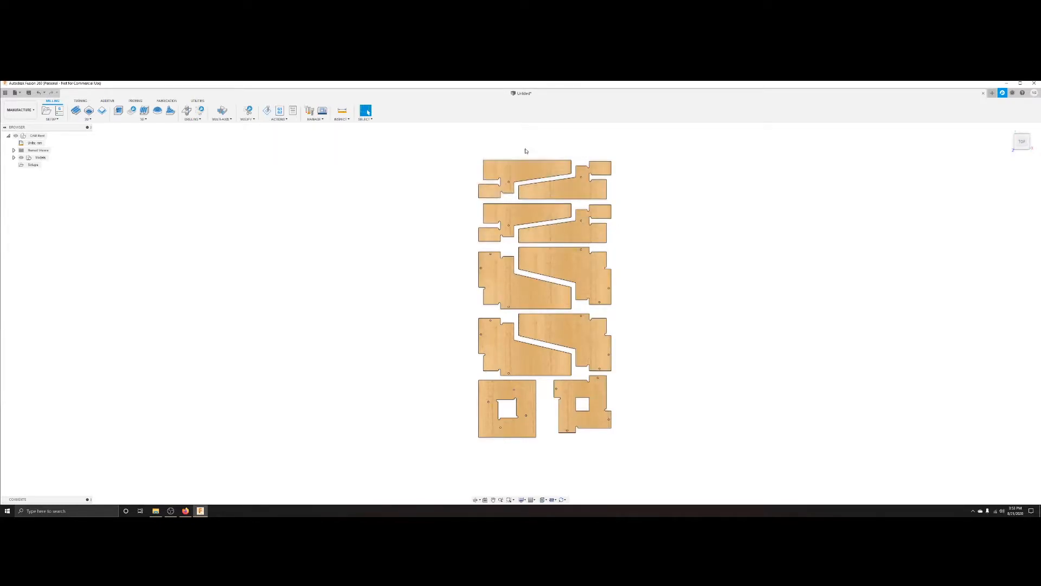
left_click(58, 118)
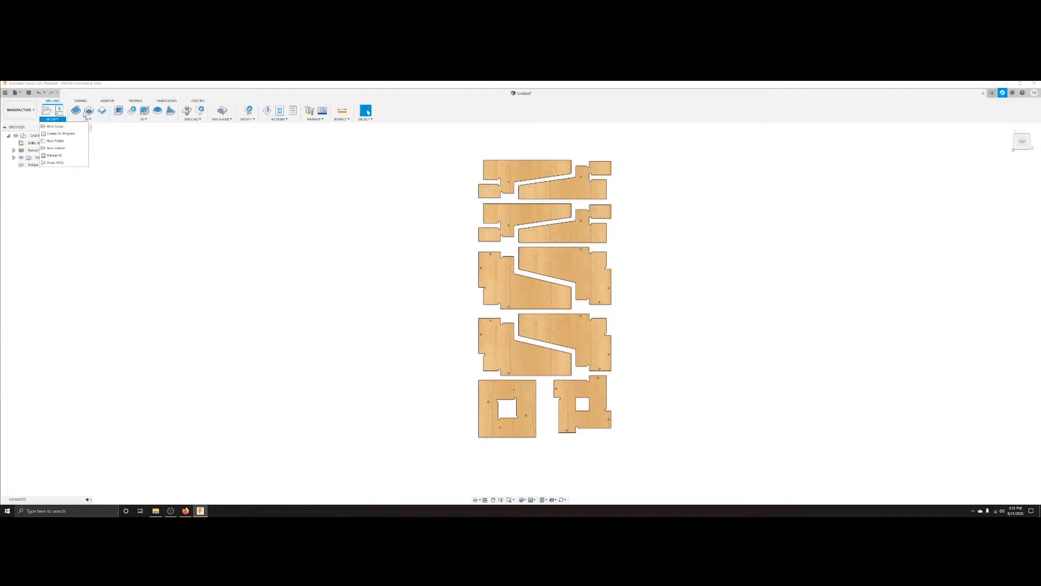
left_click(87, 119)
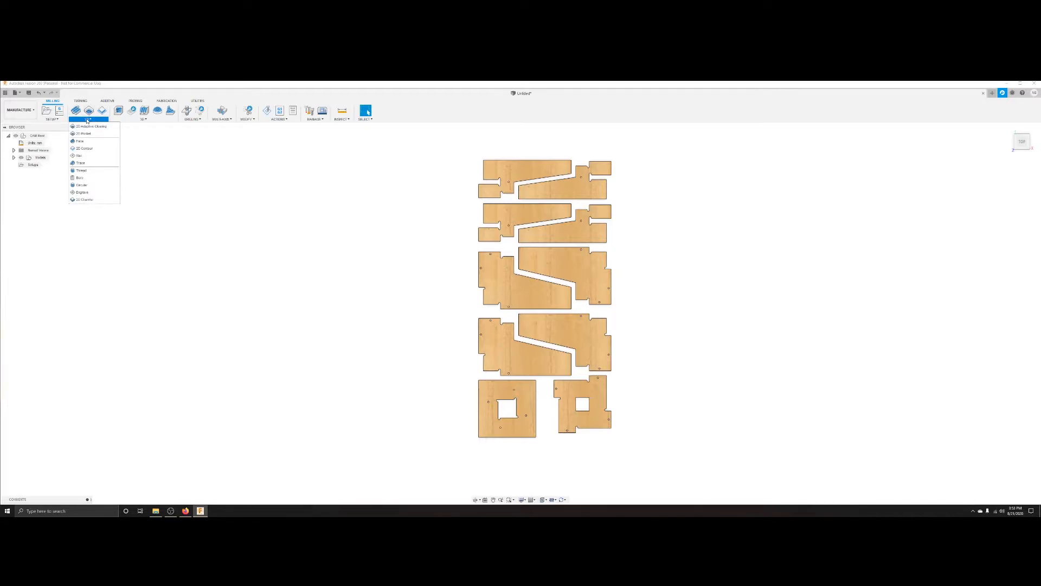
Step: Create a new milling setup and select all ten stool part bodies as its model
left_click(53, 119)
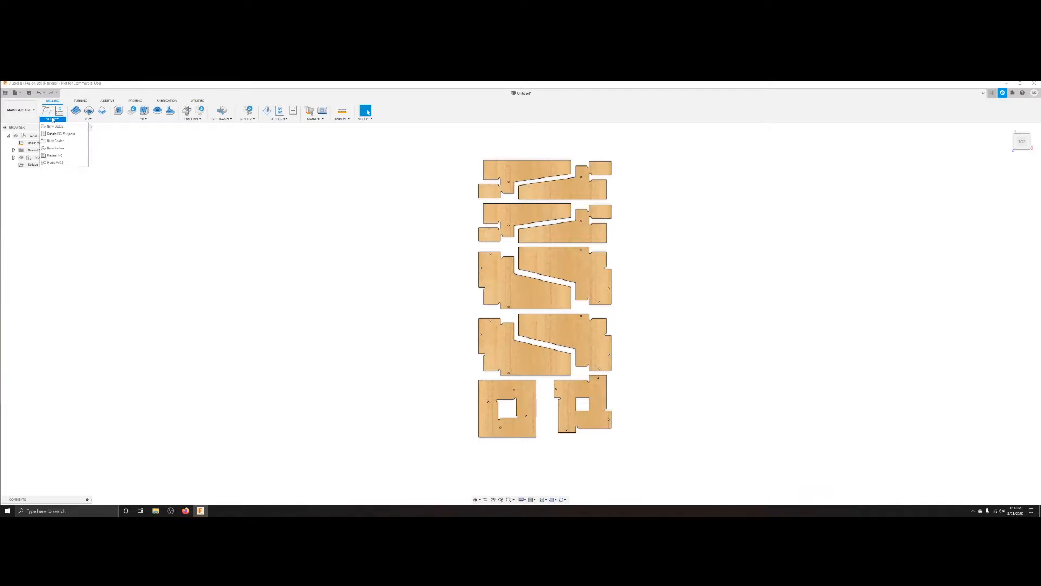
left_click(53, 126)
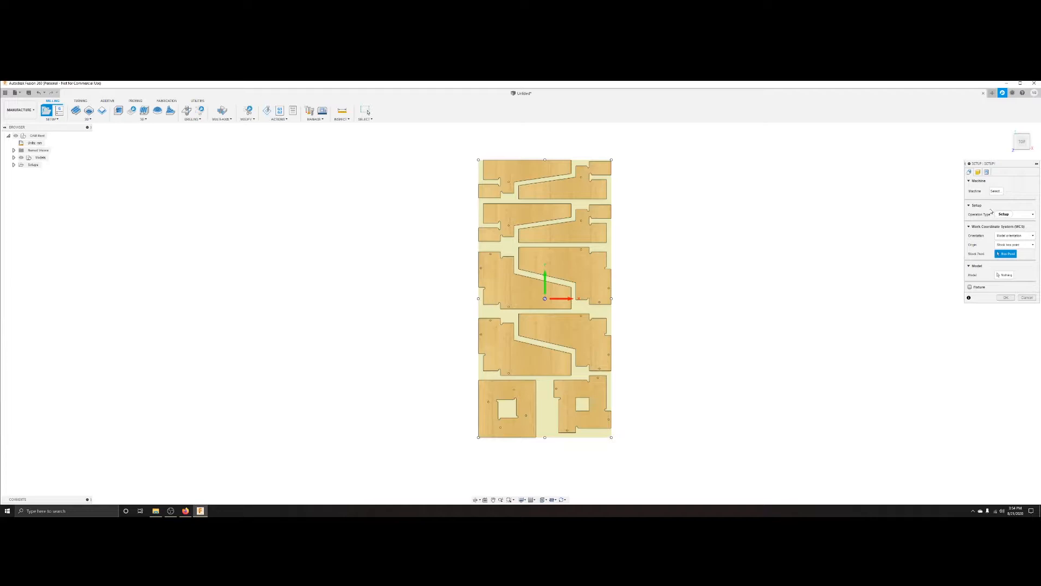
left_click(1005, 276)
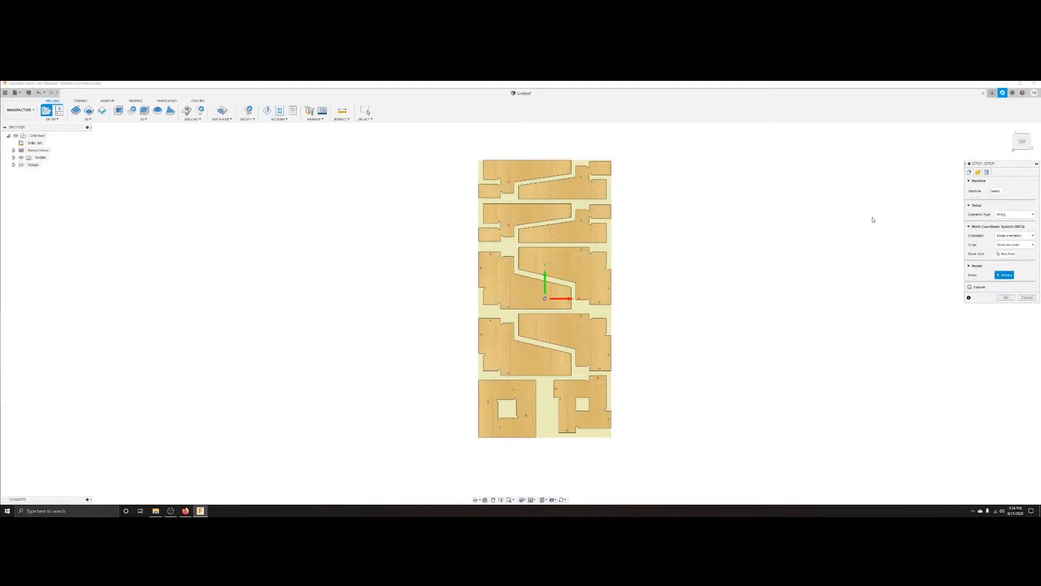
left_click(528, 173)
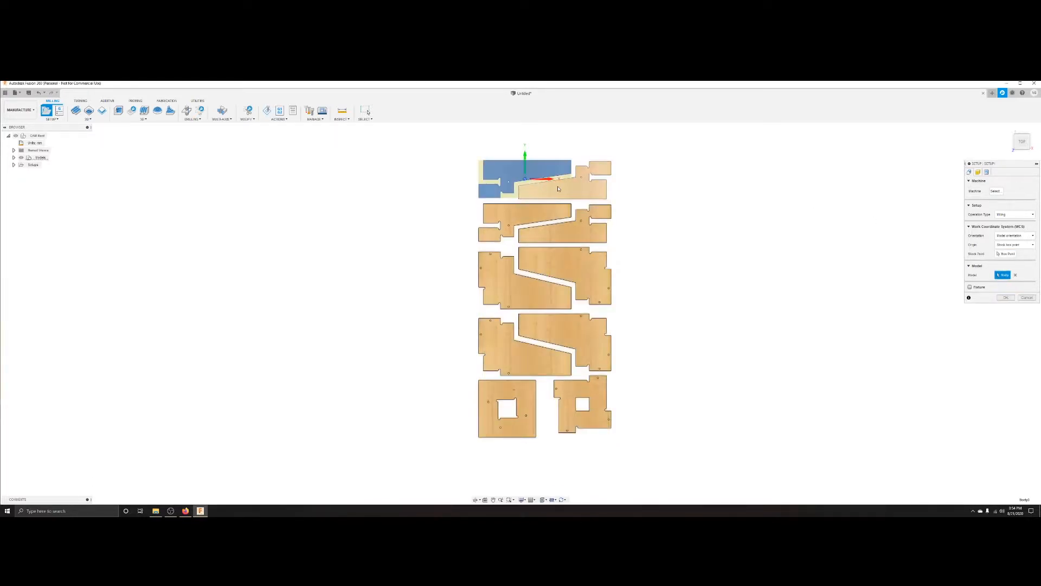
left_click(584, 191)
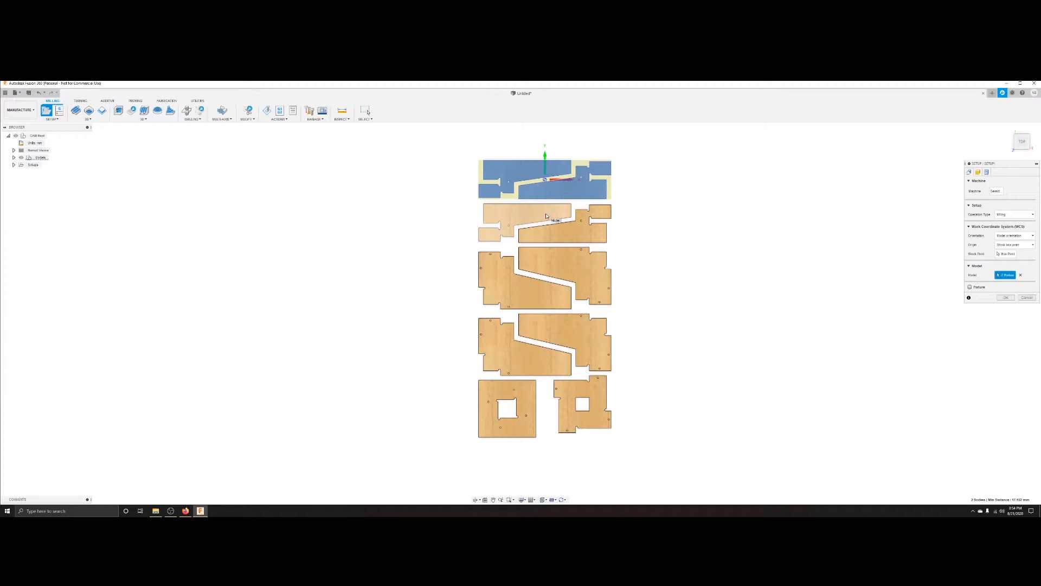
left_click(554, 218)
left_click(579, 230)
left_click(583, 274)
left_click(529, 288)
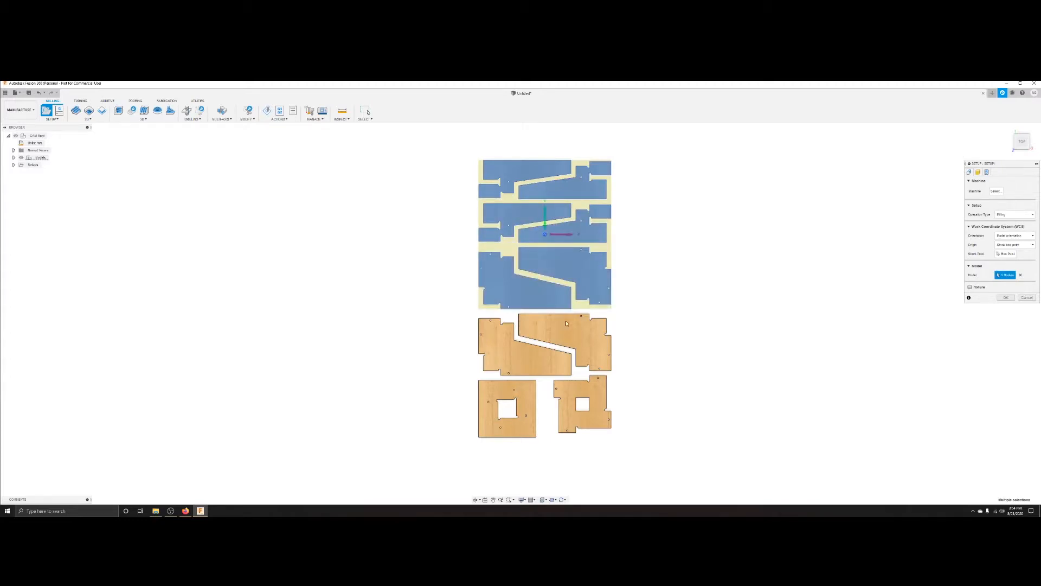
left_click(564, 339)
left_click(534, 356)
left_click(496, 393)
left_click(594, 390)
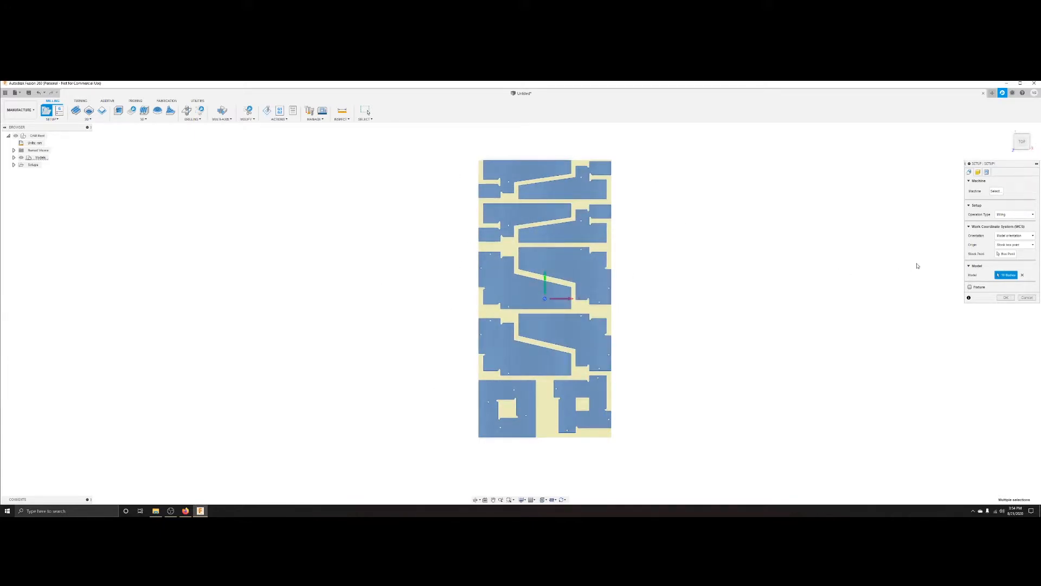
Step: Set the setup's post-process program name to "tool 1" and accept the setup
left_click(986, 172)
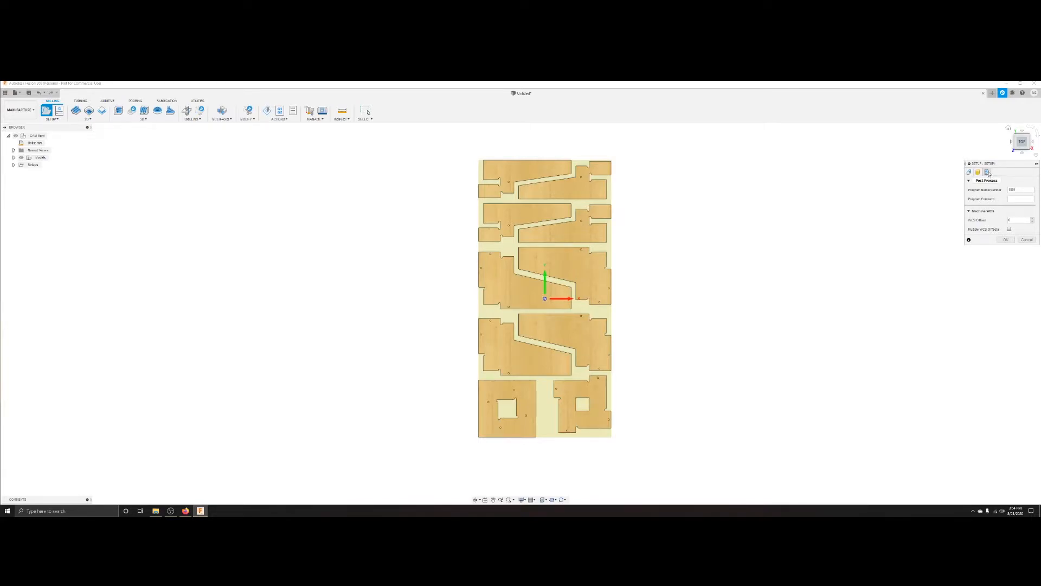
double_click(1008, 189)
key("BackSpace")
type("tool 1")
left_click(1006, 240)
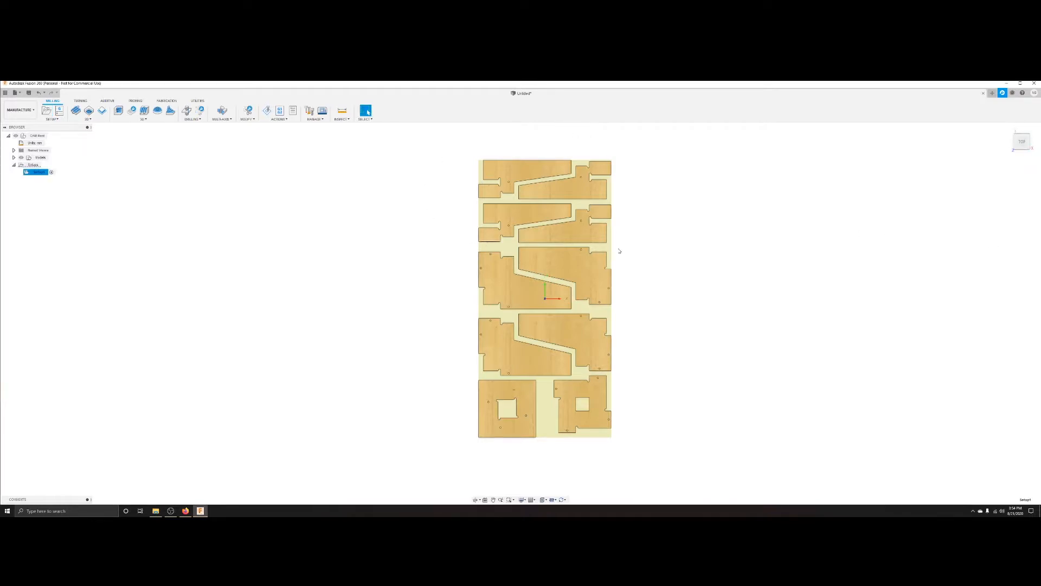
Step: Start a 2D Contour operation and assign the 1/4" flat end mill from the inch sample tools, filtering for flat milling tools
left_click(79, 120)
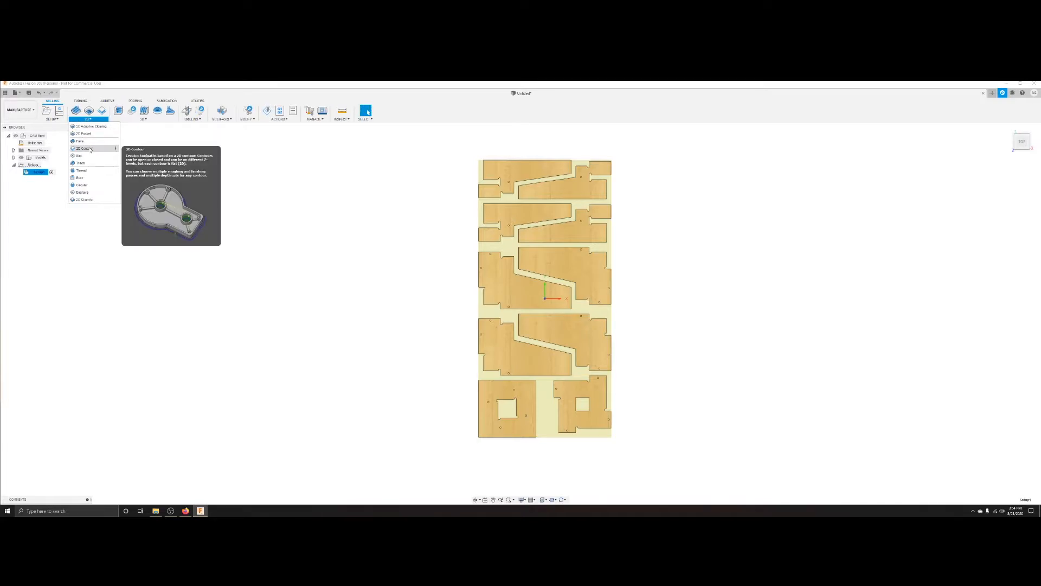
left_click(84, 148)
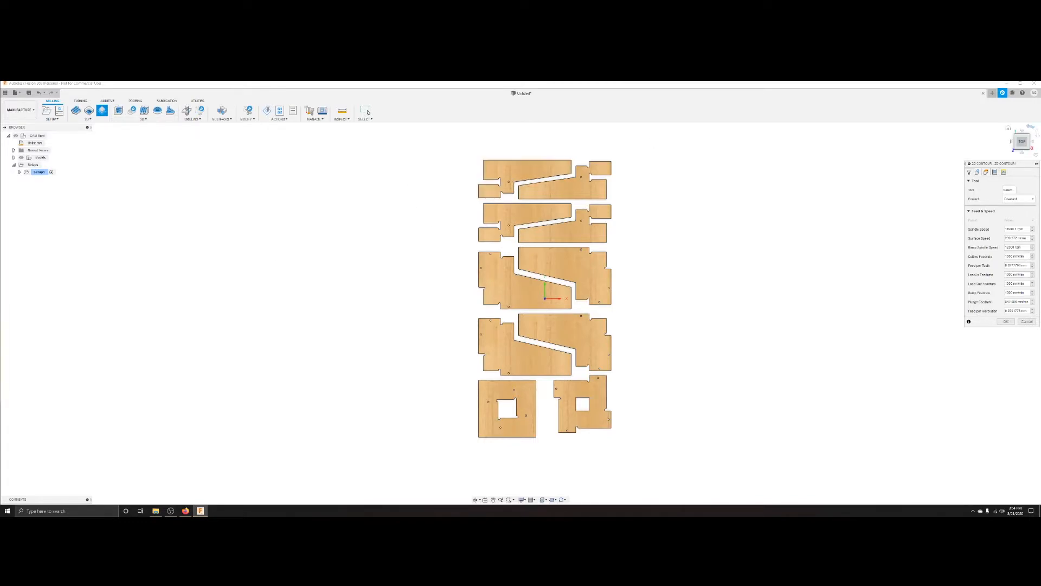
left_click(1009, 190)
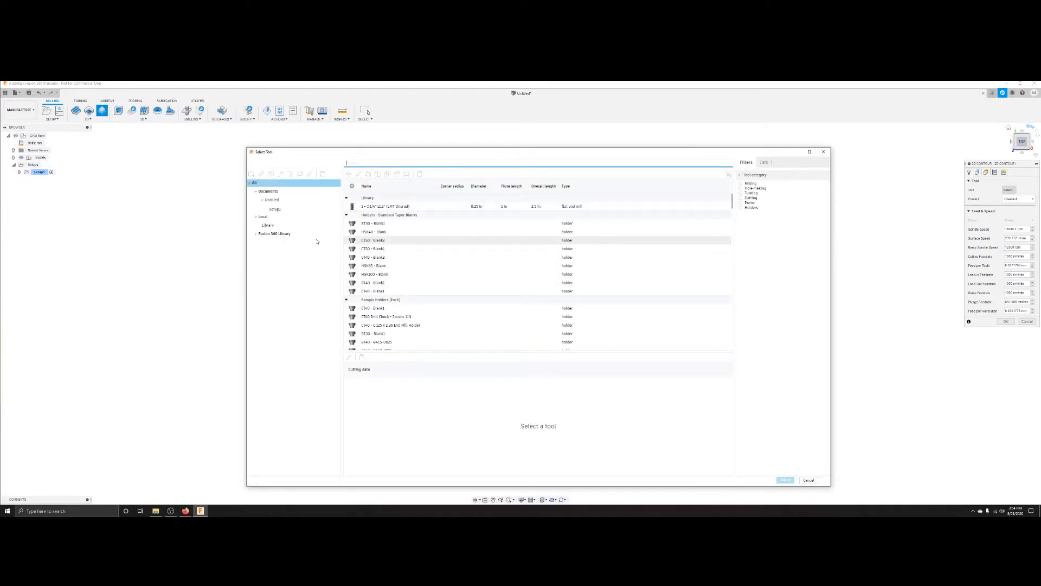
left_click(750, 184)
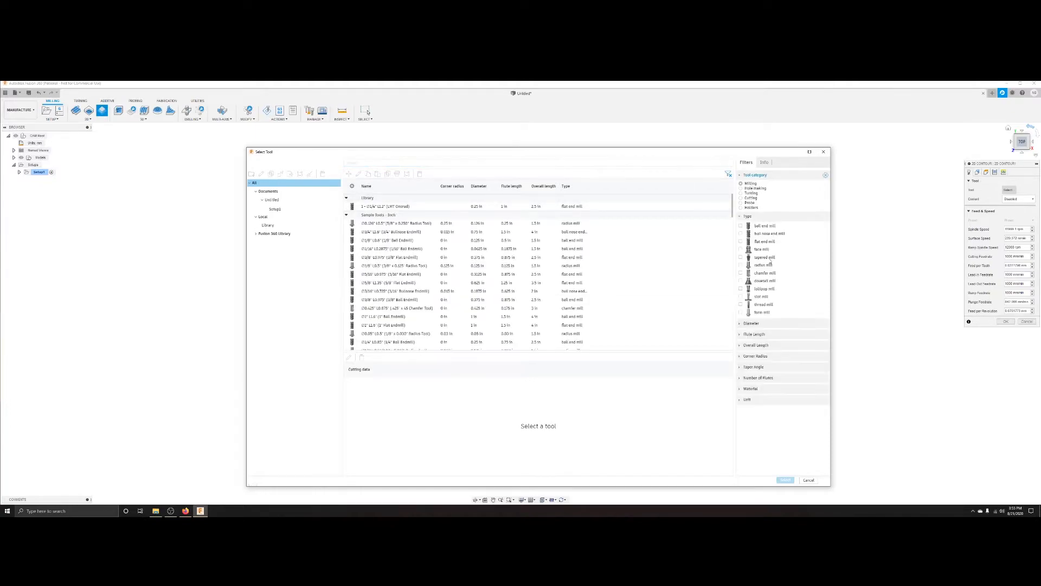
left_click(766, 243)
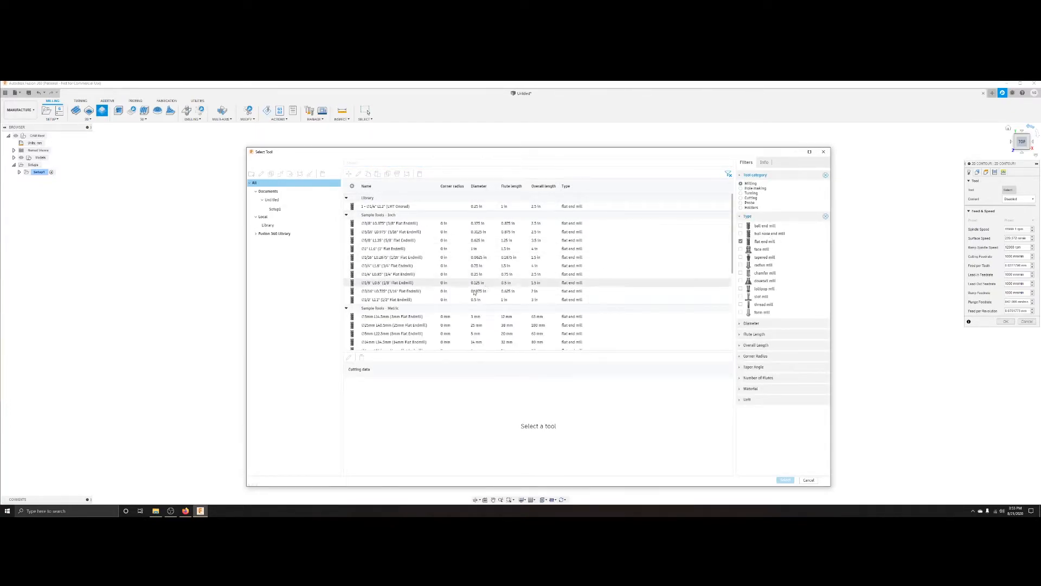
left_click(388, 275)
left_click(785, 480)
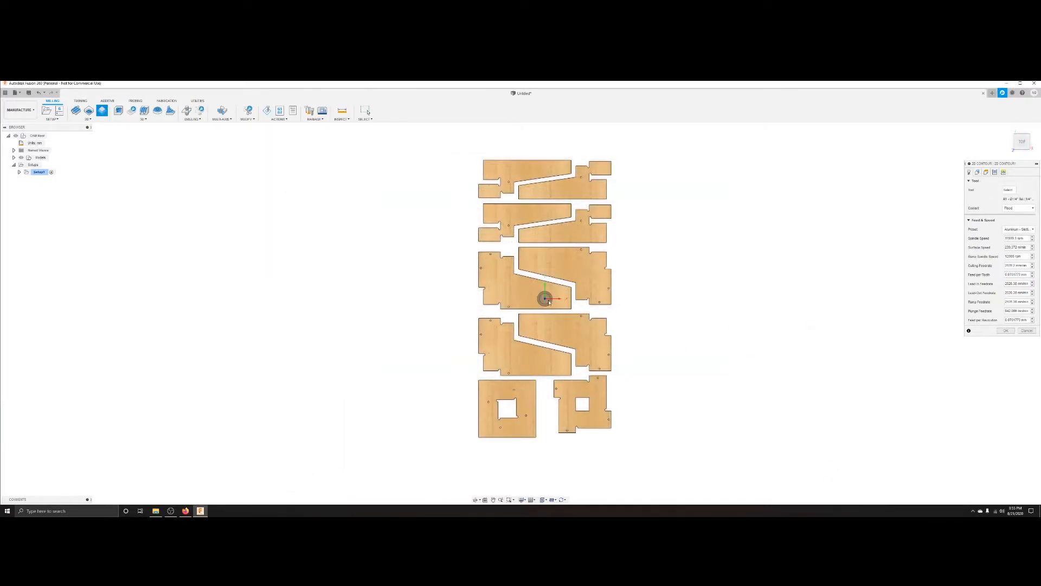
Step: Change the contour operation's coolant mode and enter a new cutting feedrate
left_click(1012, 208)
left_click(1013, 216)
left_click(1014, 265)
type("=08")
Step: Select the outer outlines of all ten stool parts as the geometry of the 2D contour
left_click(977, 172)
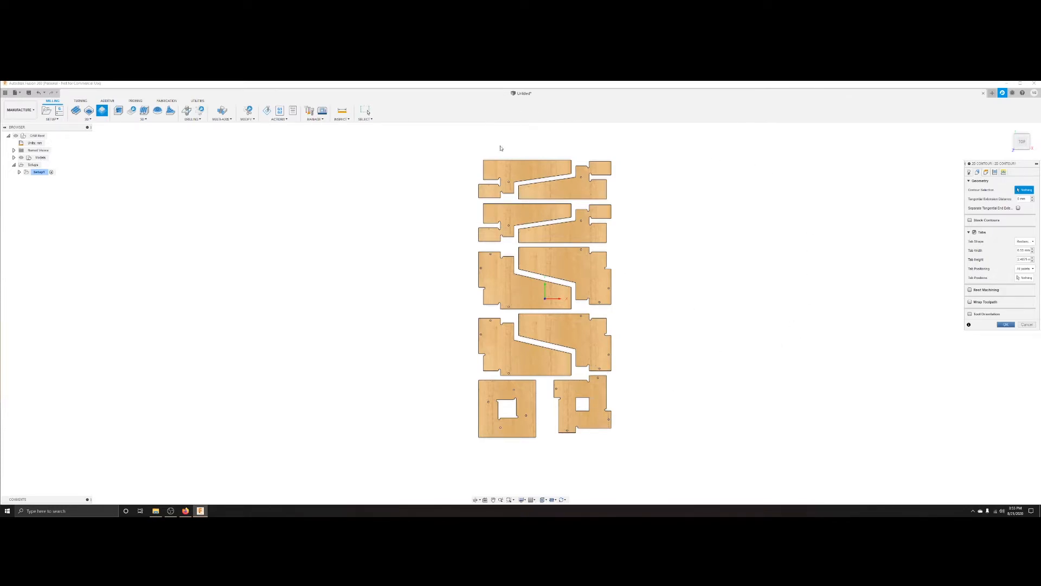
left_click(534, 168)
left_click(569, 186)
left_click(542, 212)
left_click(593, 209)
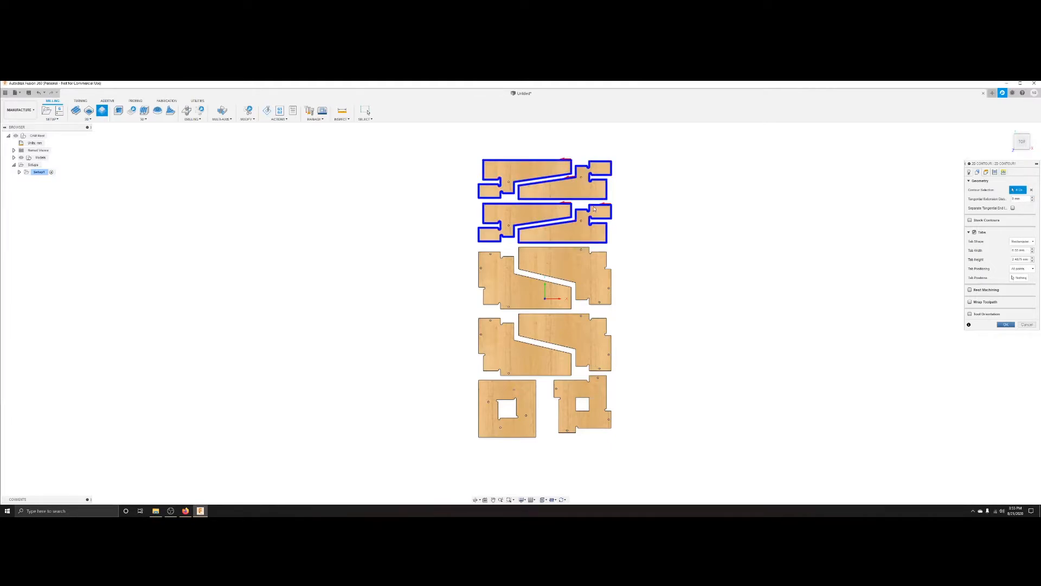
left_click(559, 255)
left_click(509, 264)
left_click(586, 347)
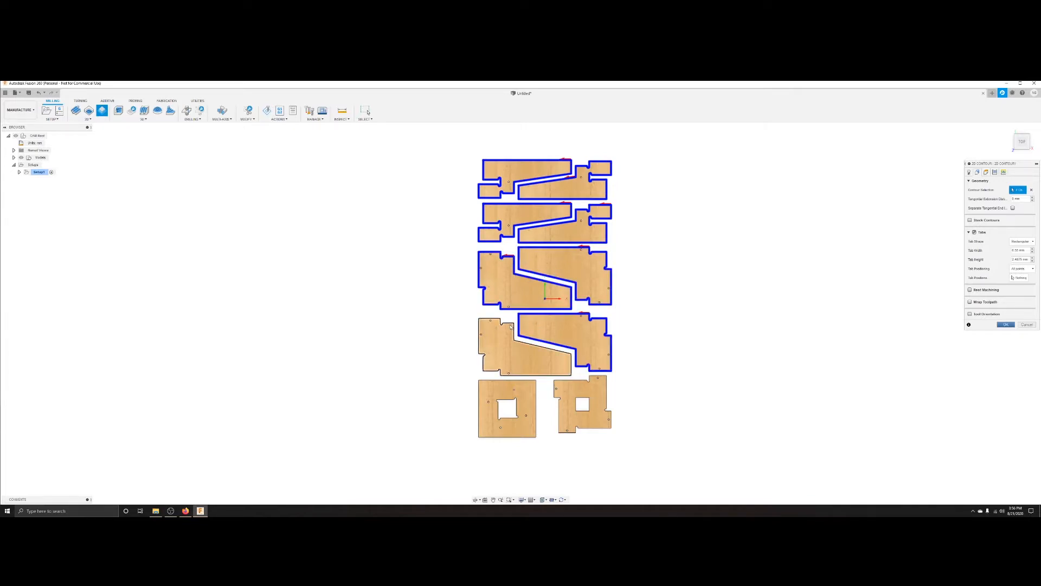
left_click(572, 373)
left_click(588, 417)
left_click(507, 429)
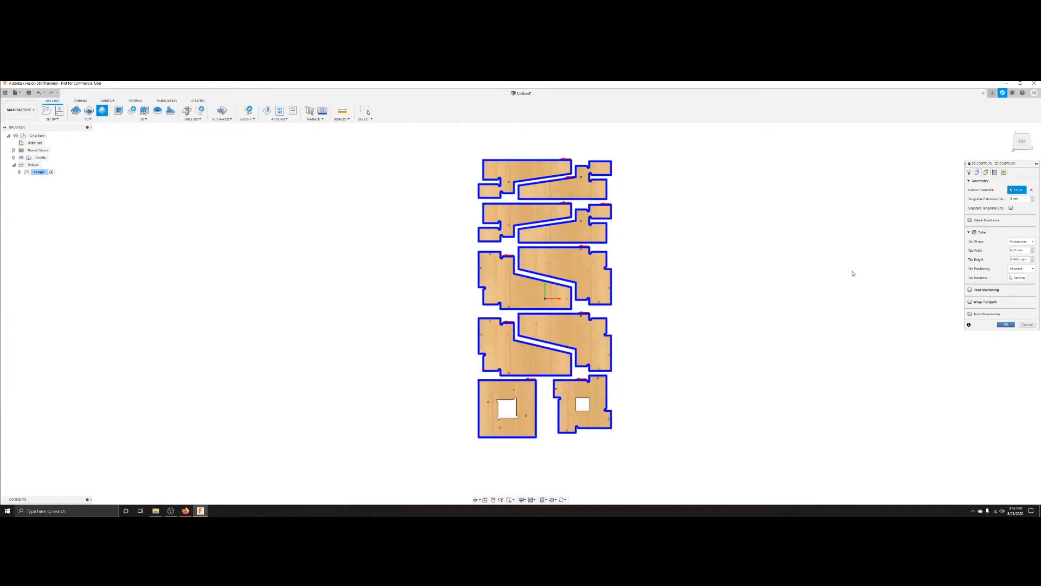
left_click(572, 222)
scroll(571, 299, "up", 1)
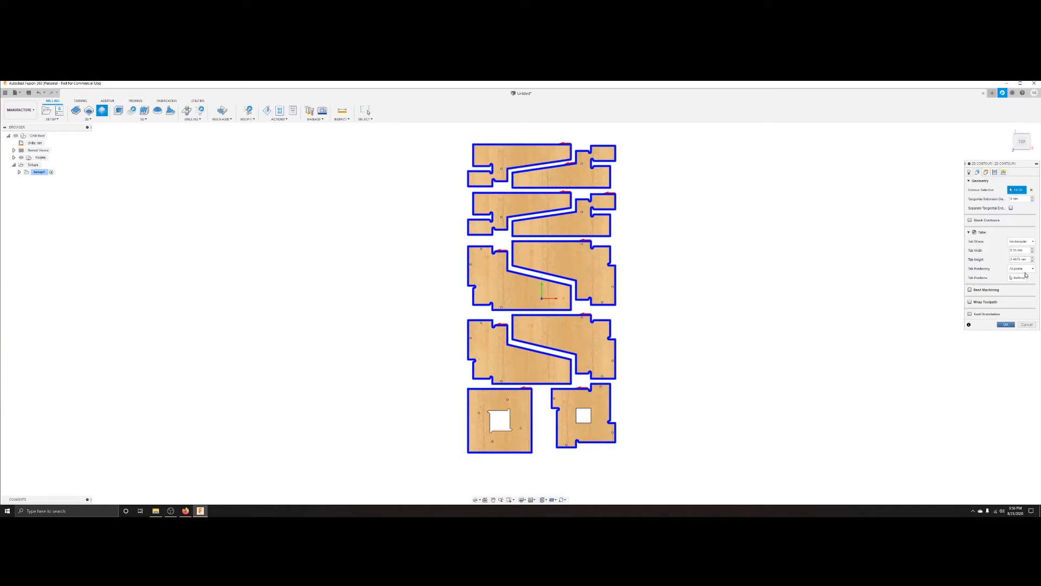
Step: Set the tab positioning to By distance and inspect the tabs along the part outlines
left_click(1016, 270)
left_click(1020, 279)
scroll(523, 212, "up", 5)
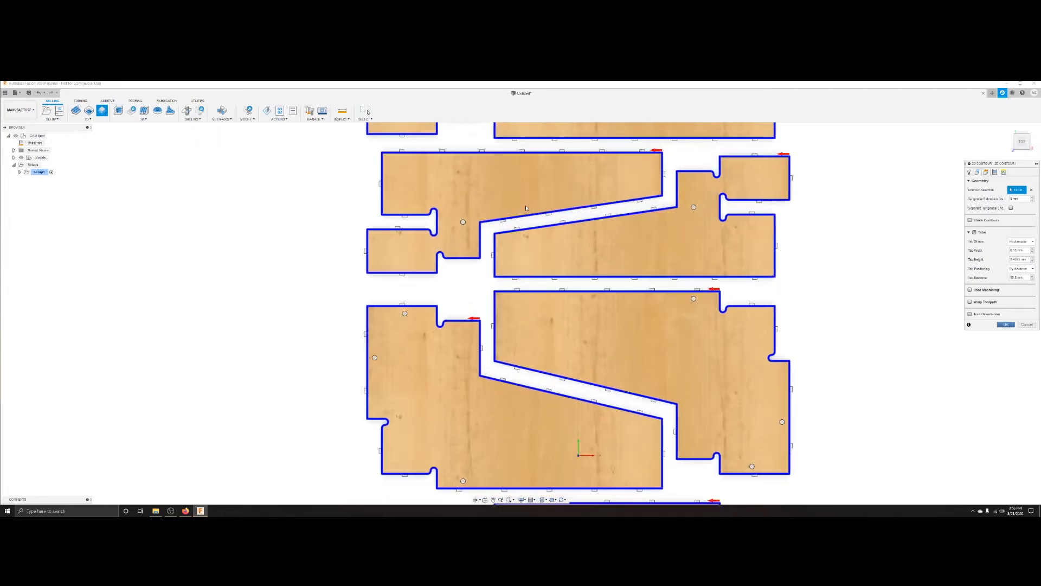
scroll(600, 220, "up", 1)
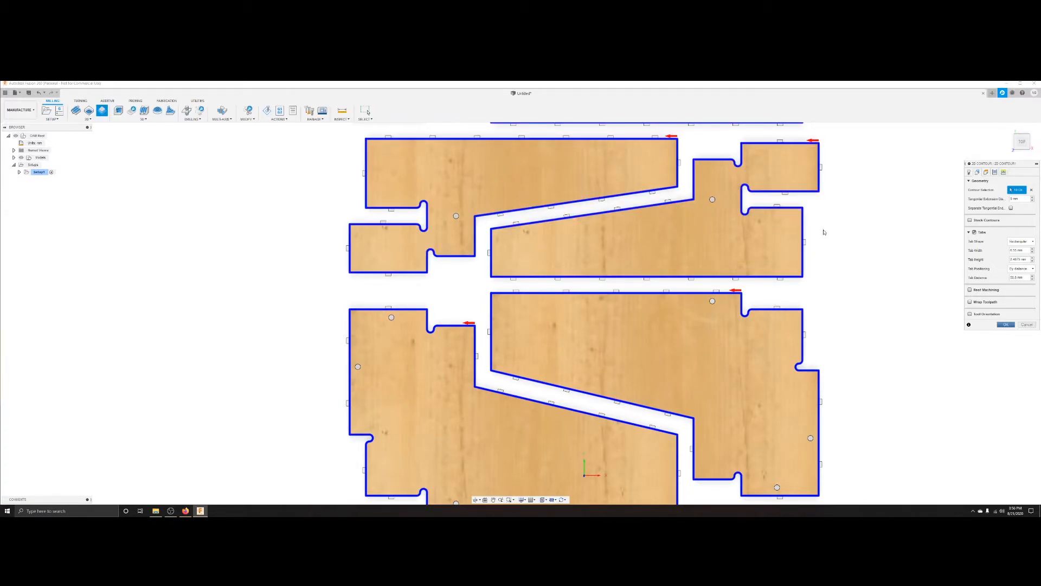
Step: Set the tab positioning to At points and place six tabs around the outline of the topmost left stool part
scroll(592, 260, "down", 10)
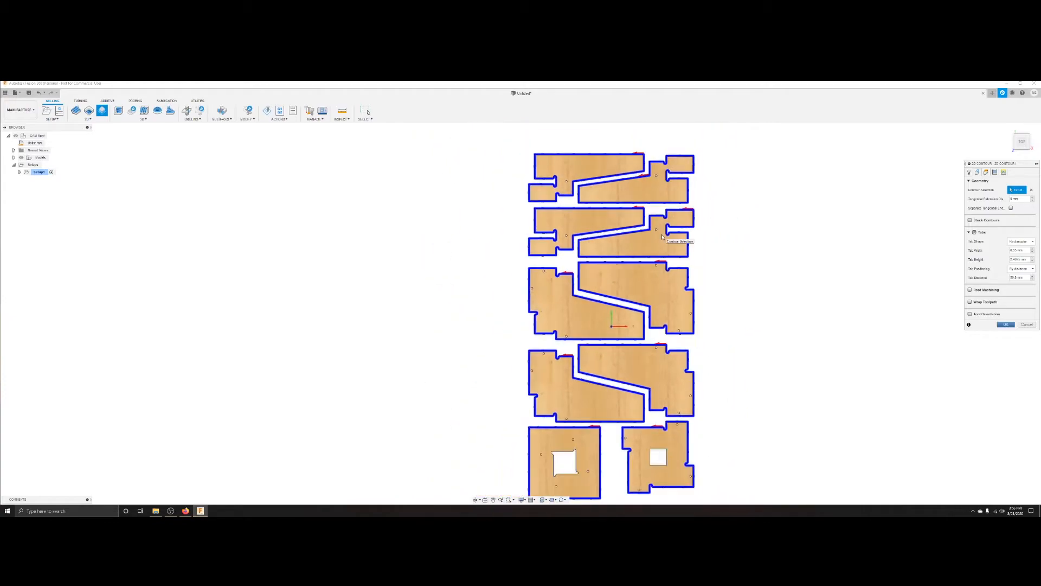
middle_click_drag(671, 249, 607, 249)
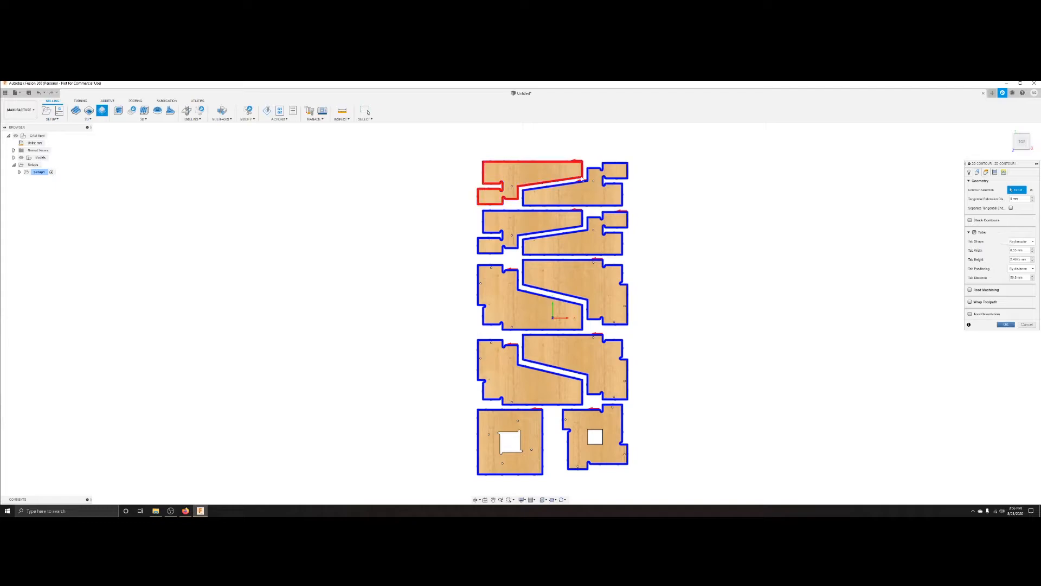
left_click(1021, 268)
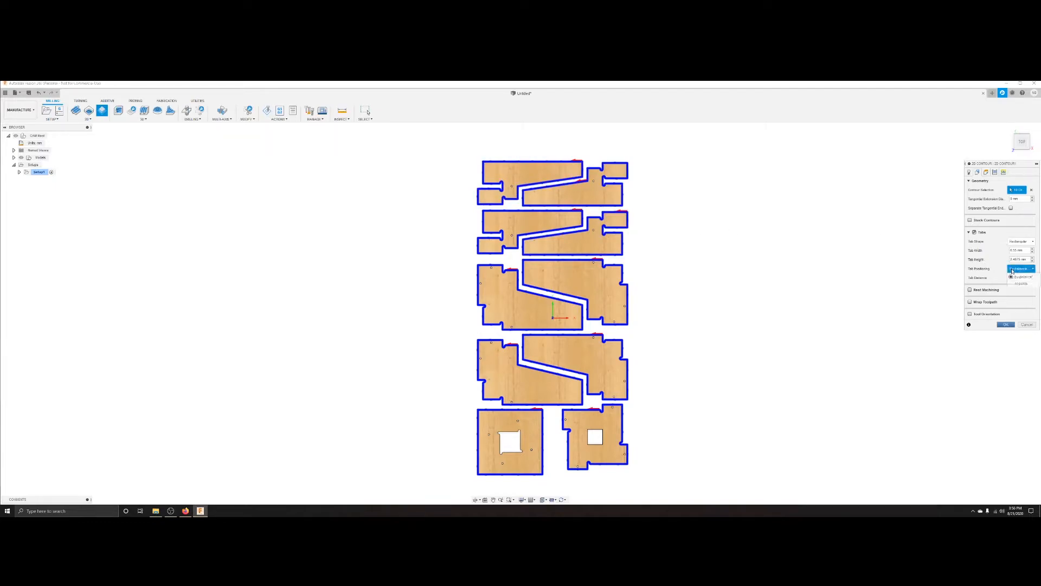
left_click(1005, 282)
scroll(513, 167, "up", 5)
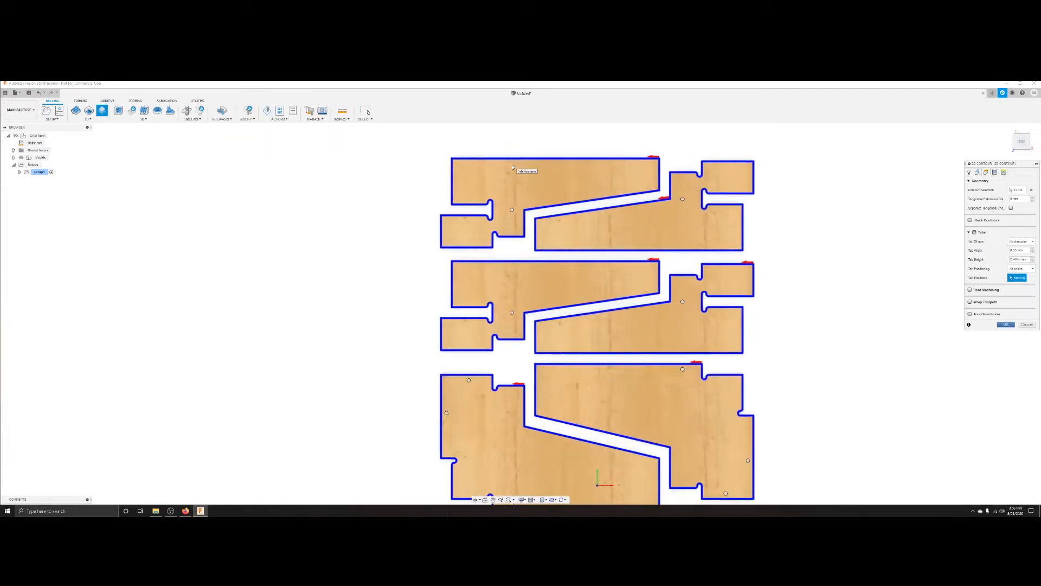
left_click(464, 152)
left_click(712, 153)
left_click(712, 214)
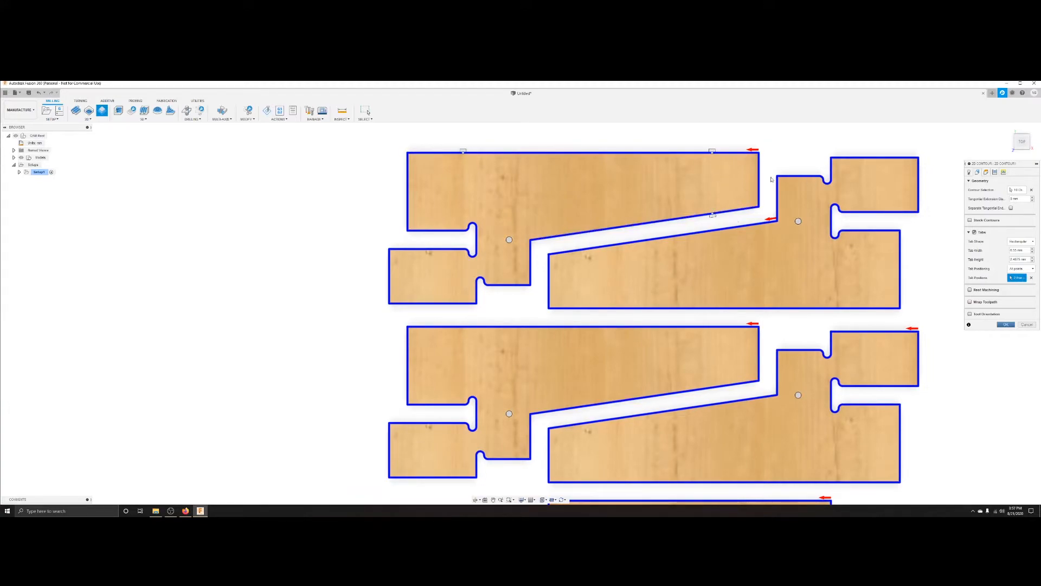
left_click(507, 285)
left_click(419, 304)
scroll(570, 135, "down", 1)
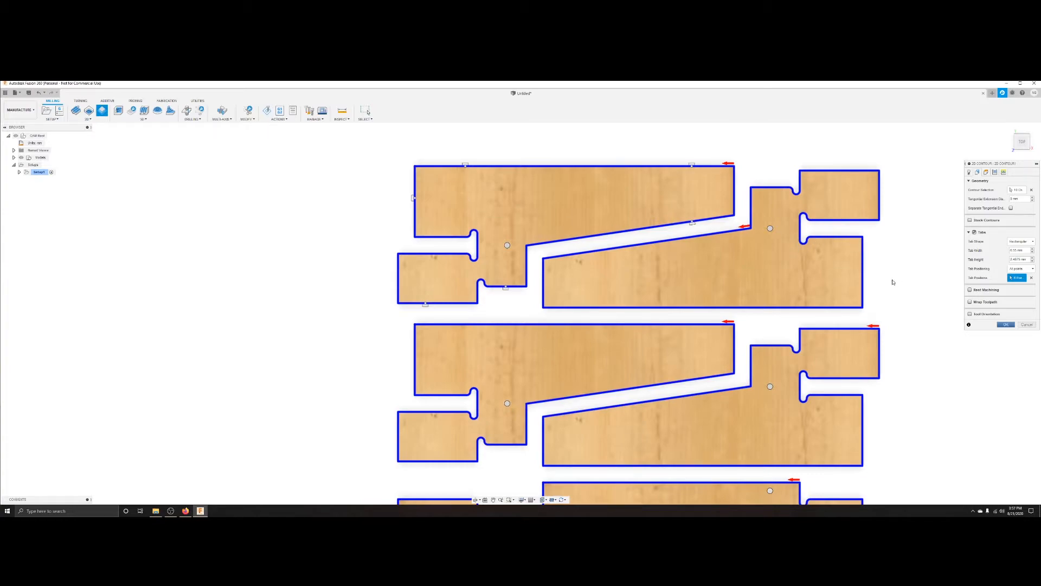
Step: Enter a new tab width and set the tab height to 3 mm
double_click(1011, 250)
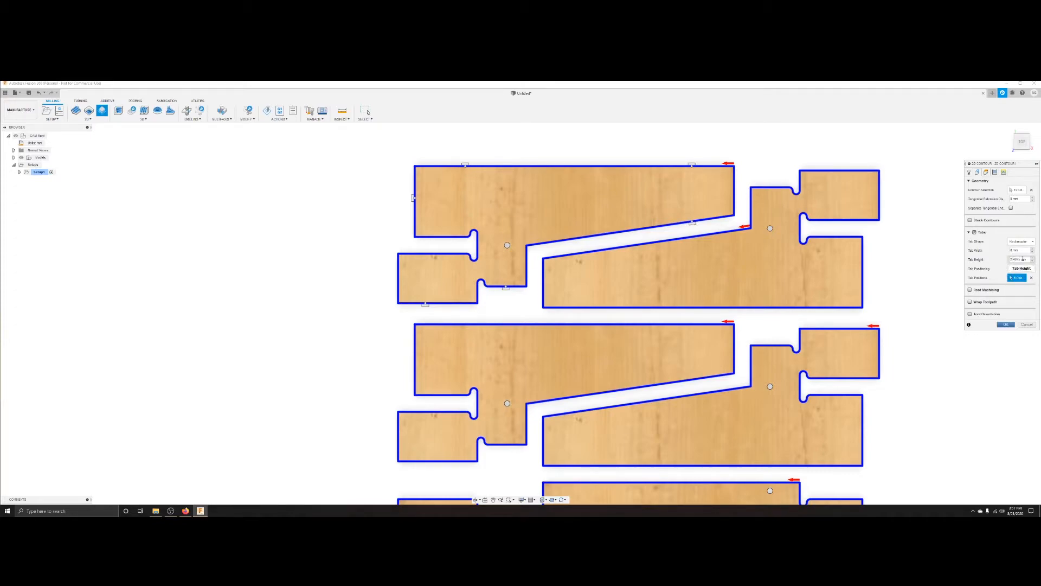
double_click(1015, 260)
type("3")
Step: Examine the contour's clearance, retract, feed, top and bottom height planes against the parts in a side view
left_click(987, 172)
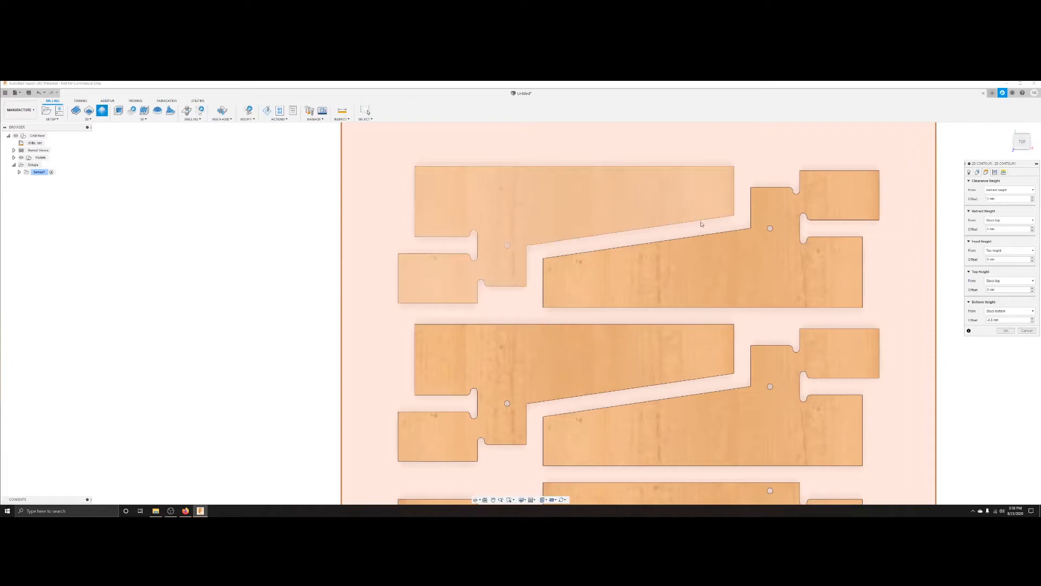
scroll(888, 139, "down", 1)
left_click(1022, 143)
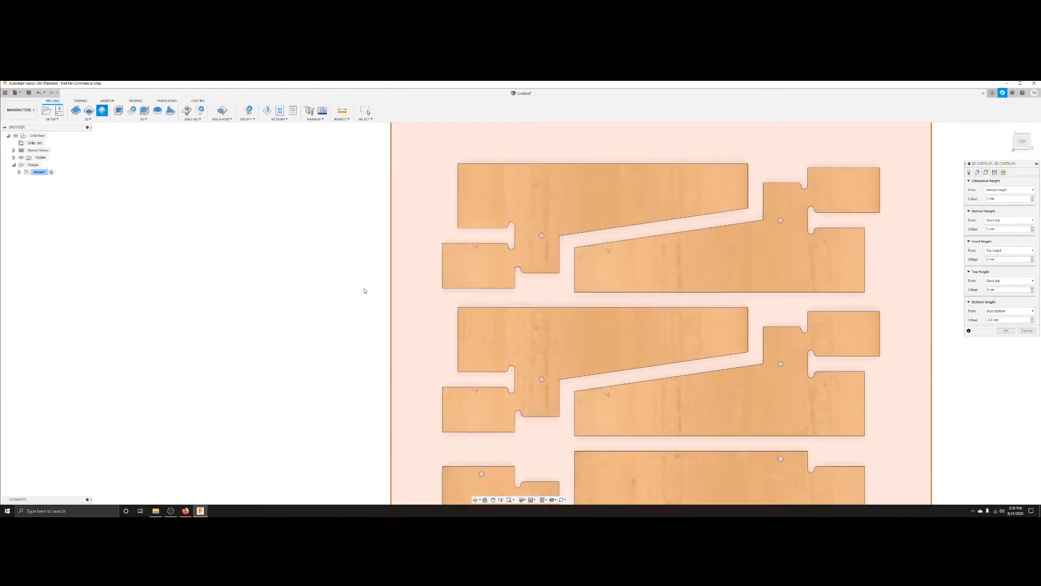
left_click(1014, 143)
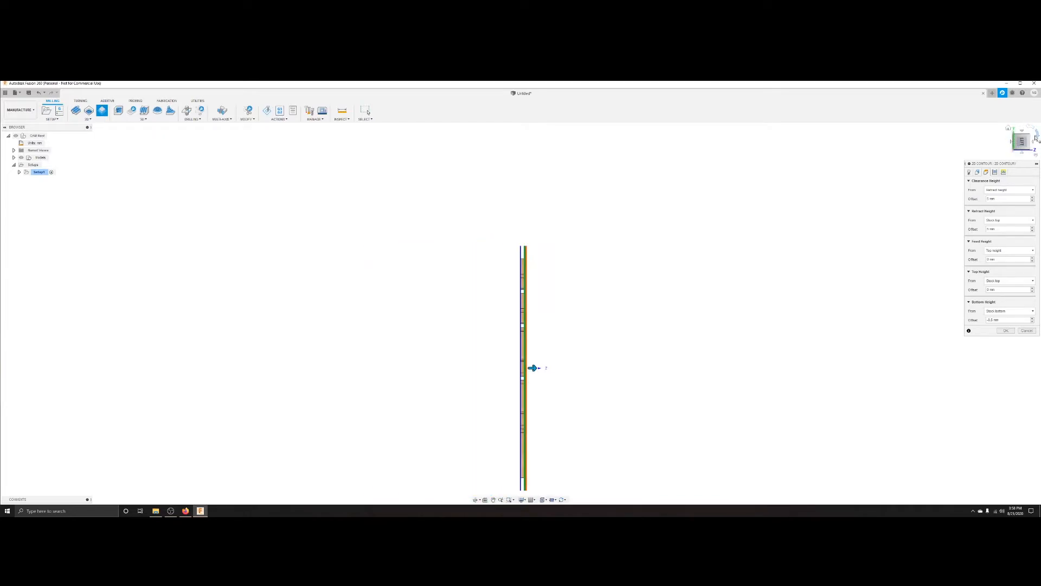
left_click(1033, 129)
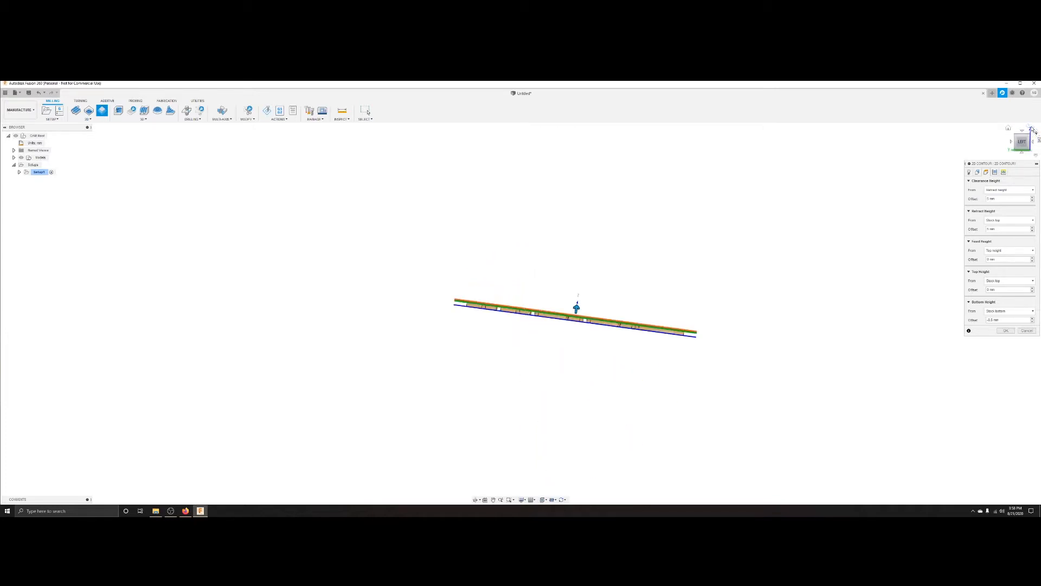
scroll(546, 328, "up", 5)
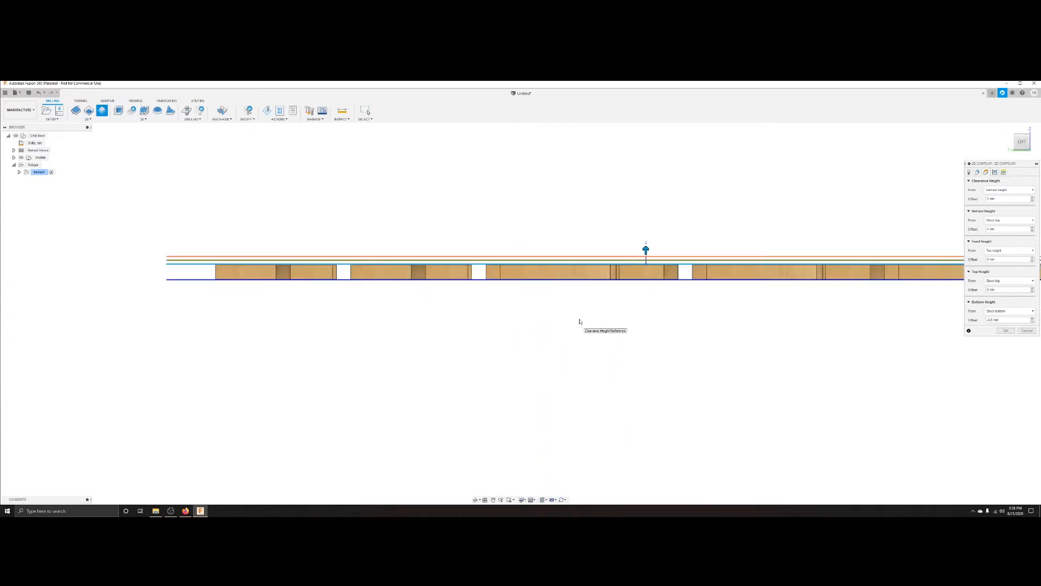
scroll(559, 331, "up", 3)
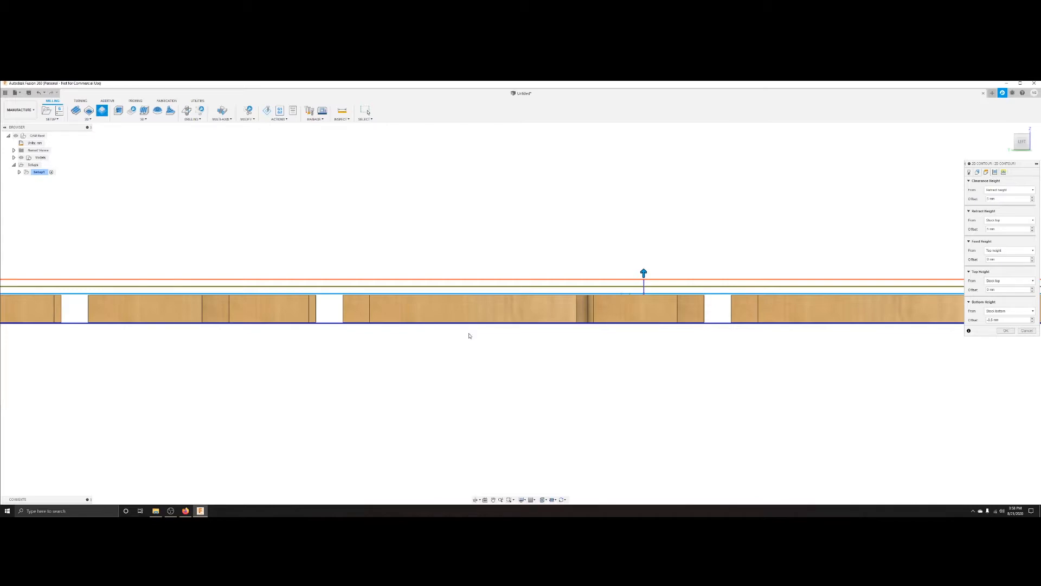
scroll(463, 334, "up", 6)
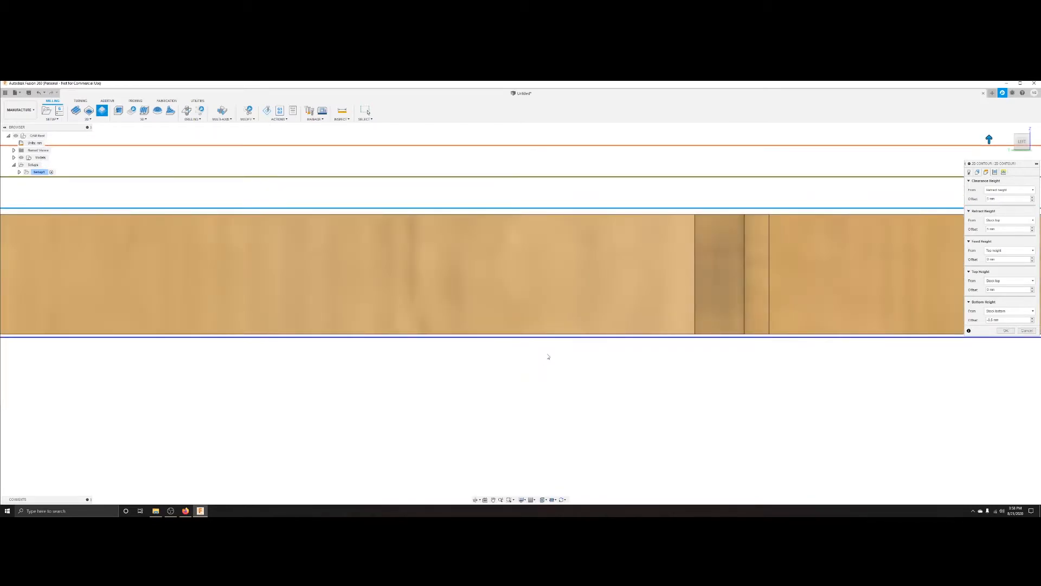
scroll(546, 359, "up", 2)
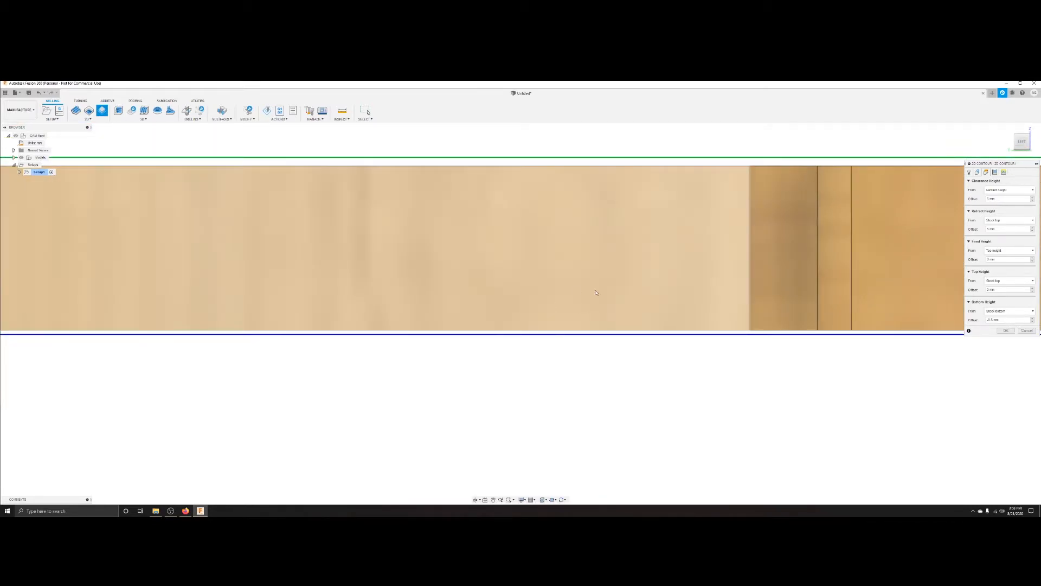
scroll(554, 329, "down", 3)
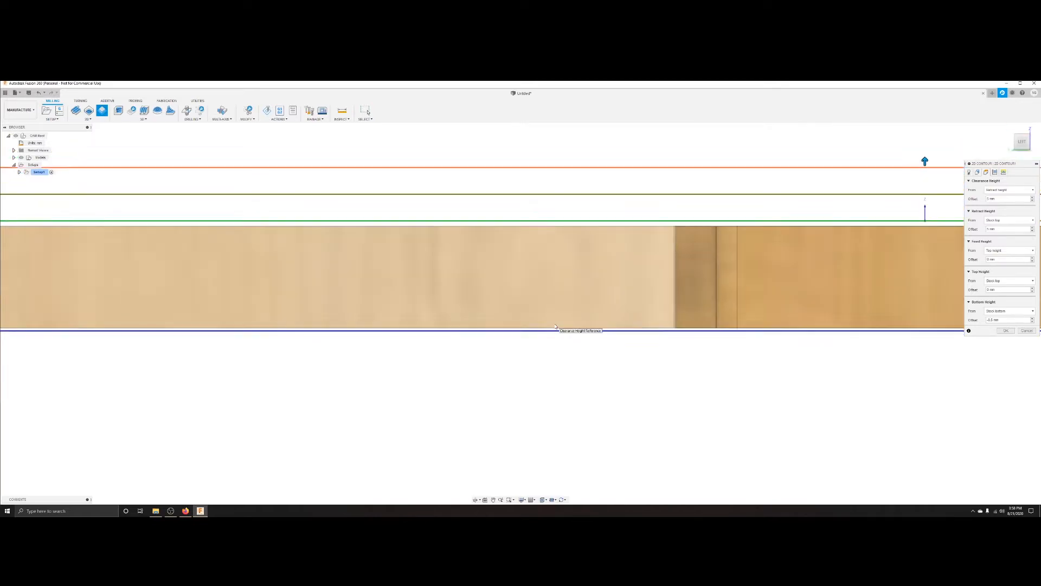
scroll(556, 326, "down", 5)
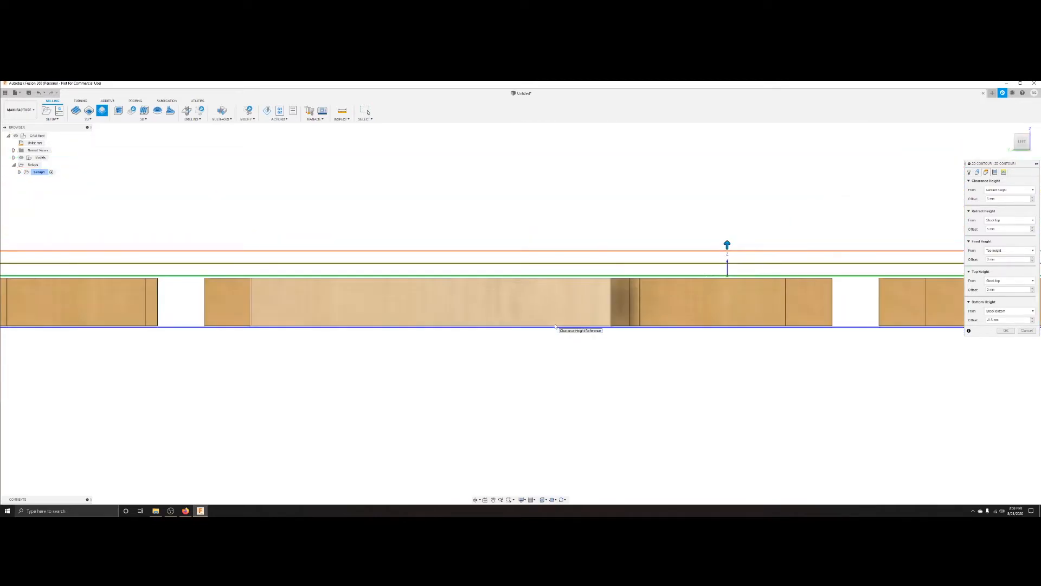
scroll(555, 326, "down", 1)
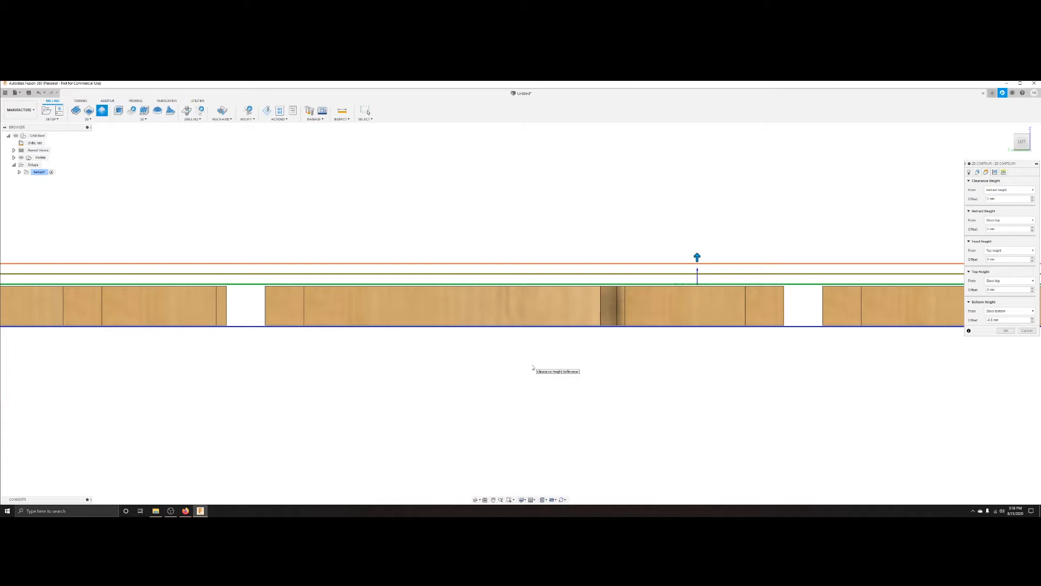
left_click(608, 326)
scroll(596, 332, "up", 5)
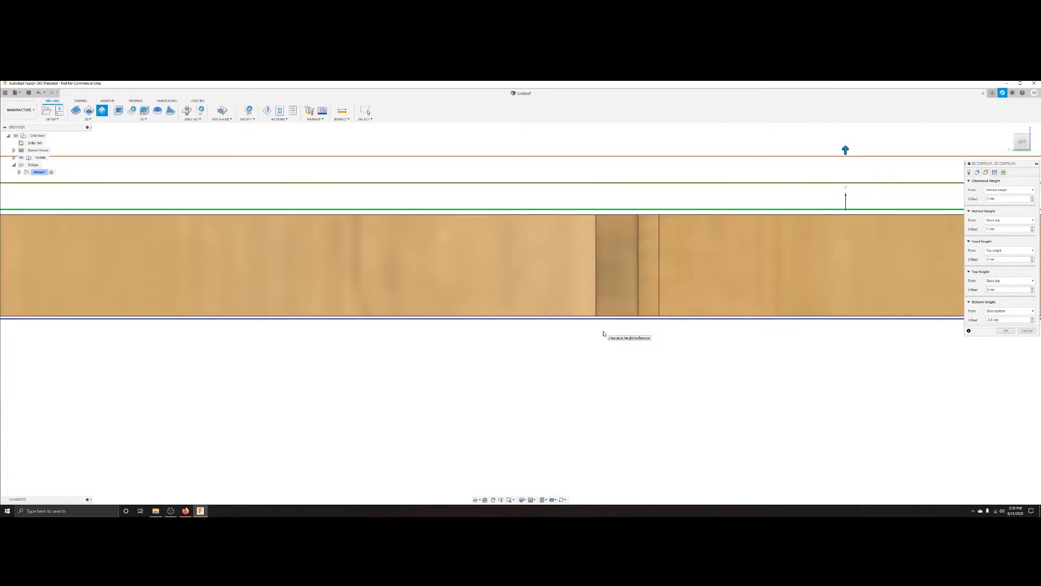
scroll(711, 362, "up", 3)
scroll(713, 362, "down", 3)
scroll(711, 362, "down", 5)
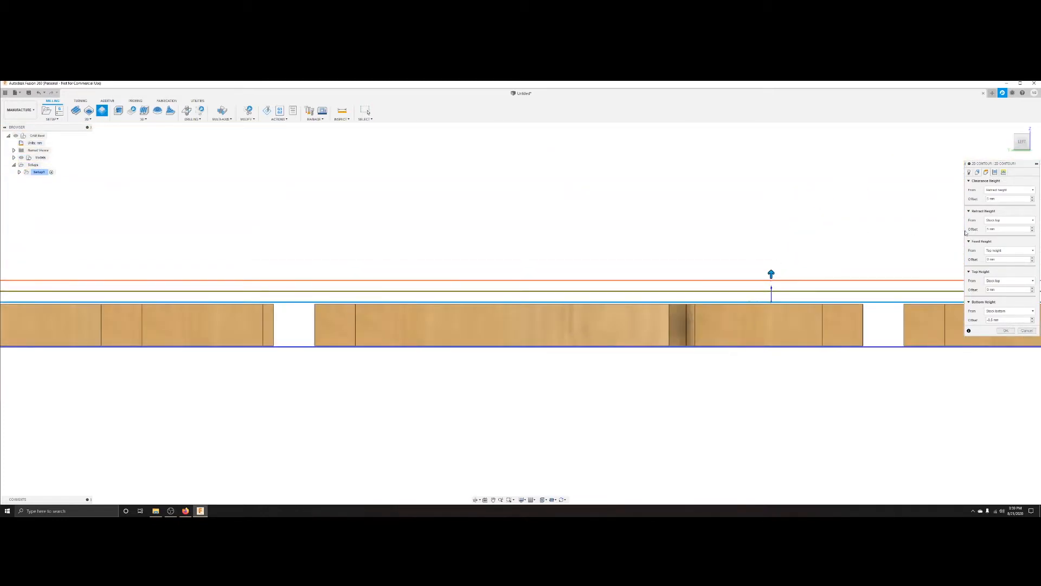
Step: Set both the clearance height offset and the retract height offset to 3 mm
left_click(1033, 201)
left_click(1033, 202)
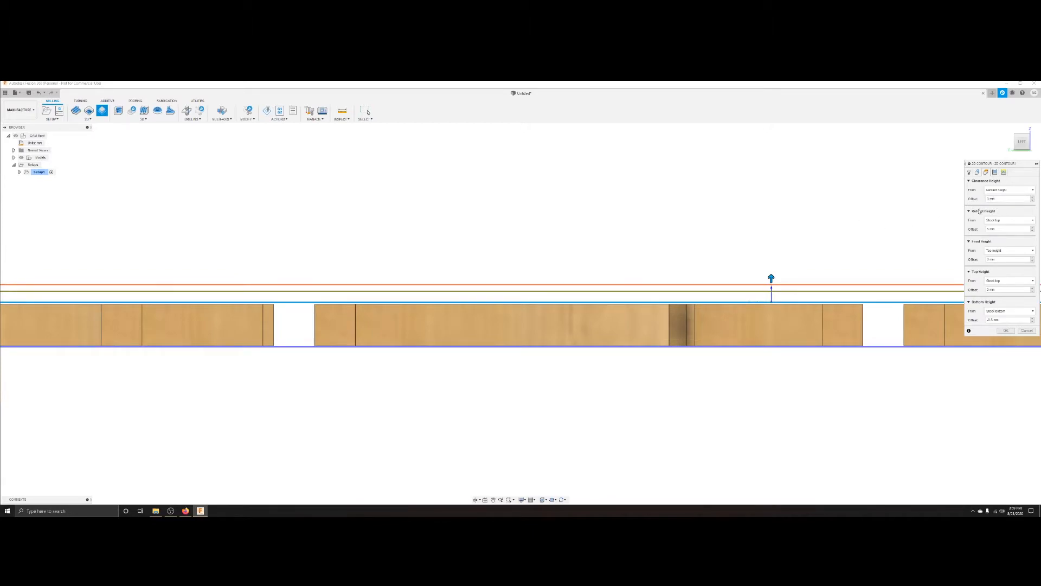
left_click(1034, 231)
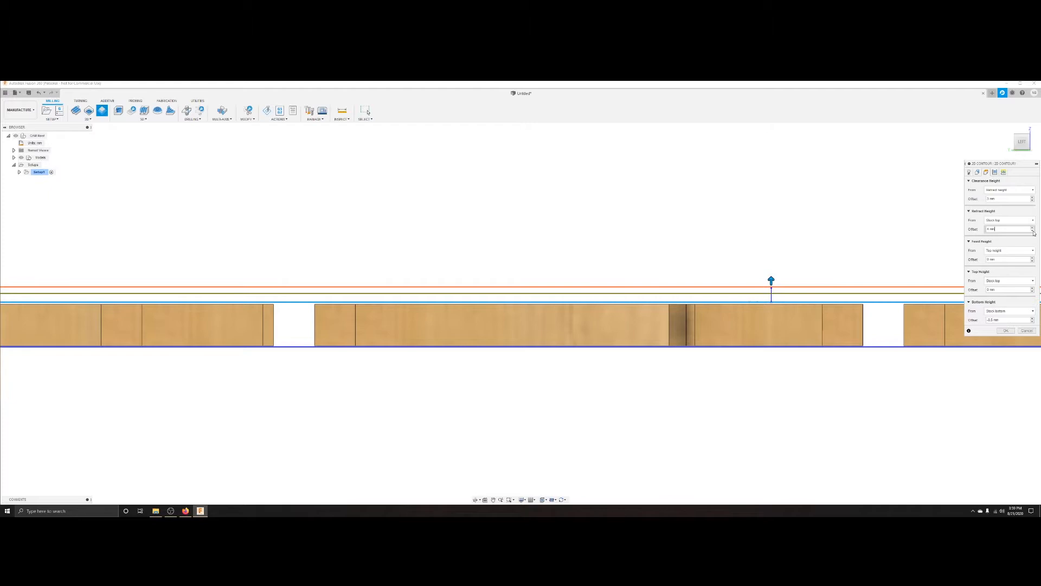
left_click(1034, 233)
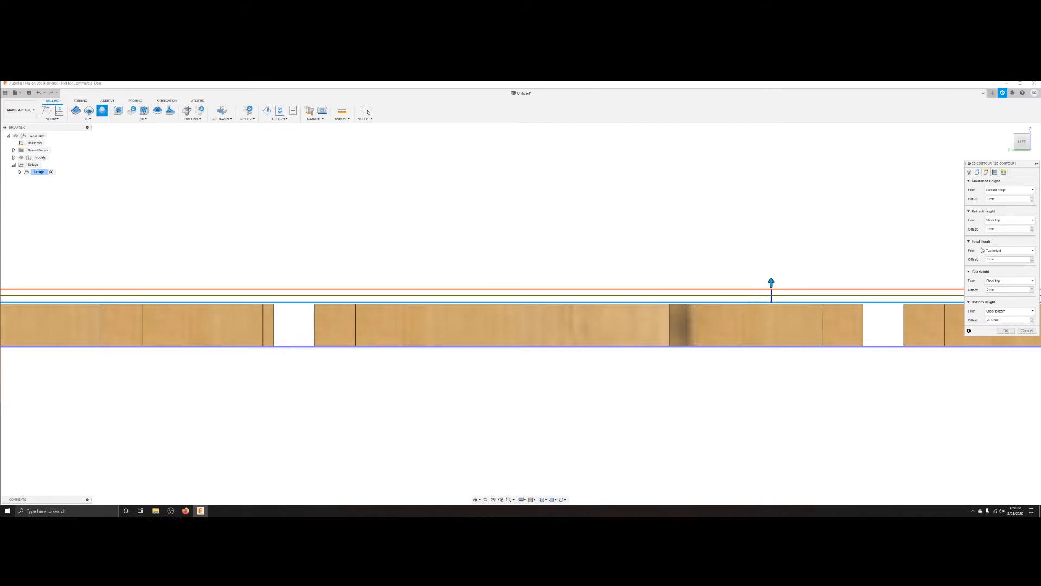
Step: Configure the contour's multiple depths by turning off Rough Final and entering a new maximum roughing stepdown
left_click(995, 173)
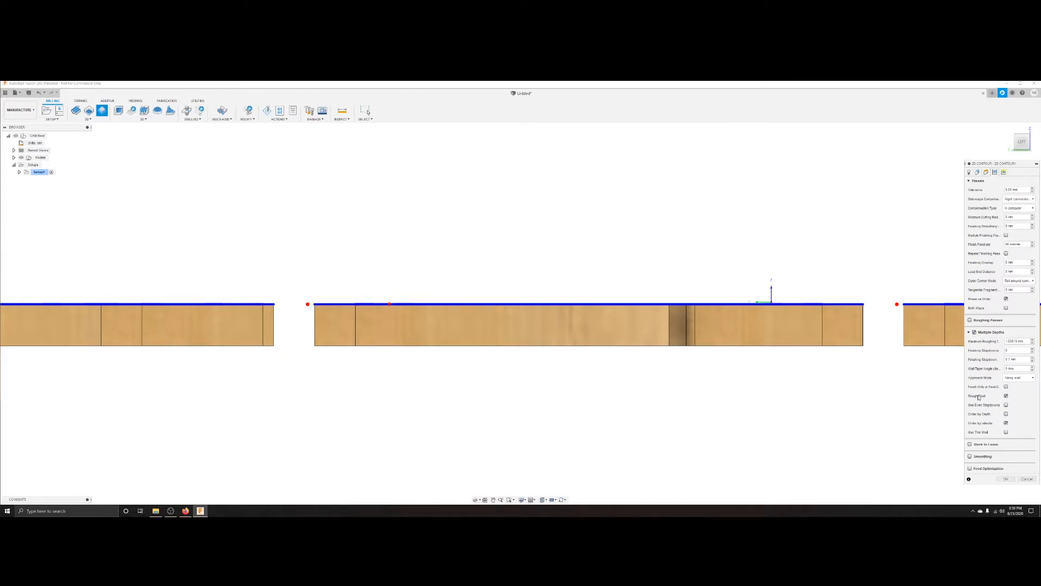
left_click(1006, 396)
mouse_move(1015, 201)
left_click(1014, 340)
type("3")
Step: Turn off the contour's lead-in and lead-out, and generate the 2D contour toolpath
left_click(1004, 173)
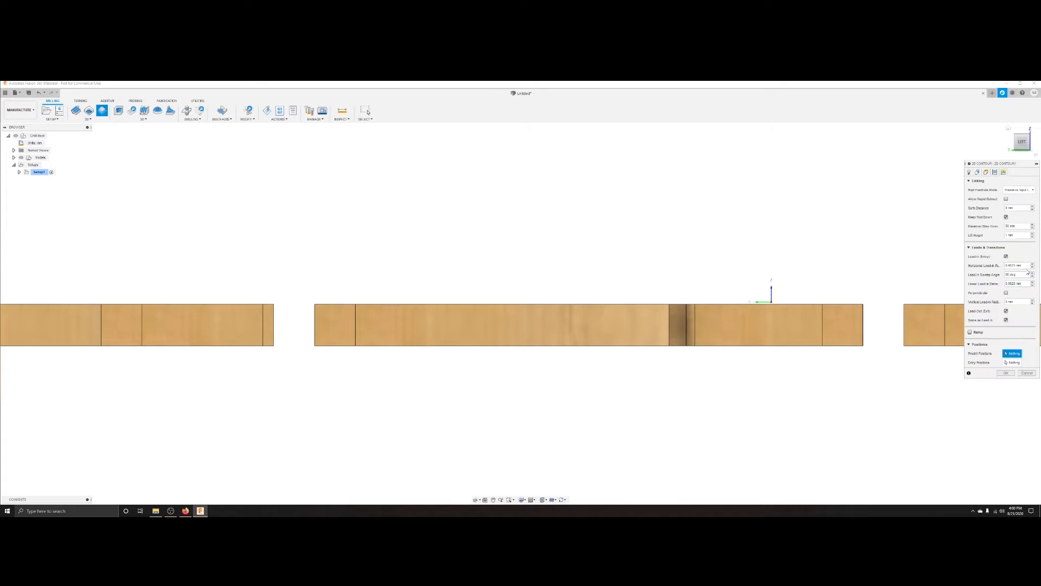
left_click(1006, 311)
left_click(1006, 256)
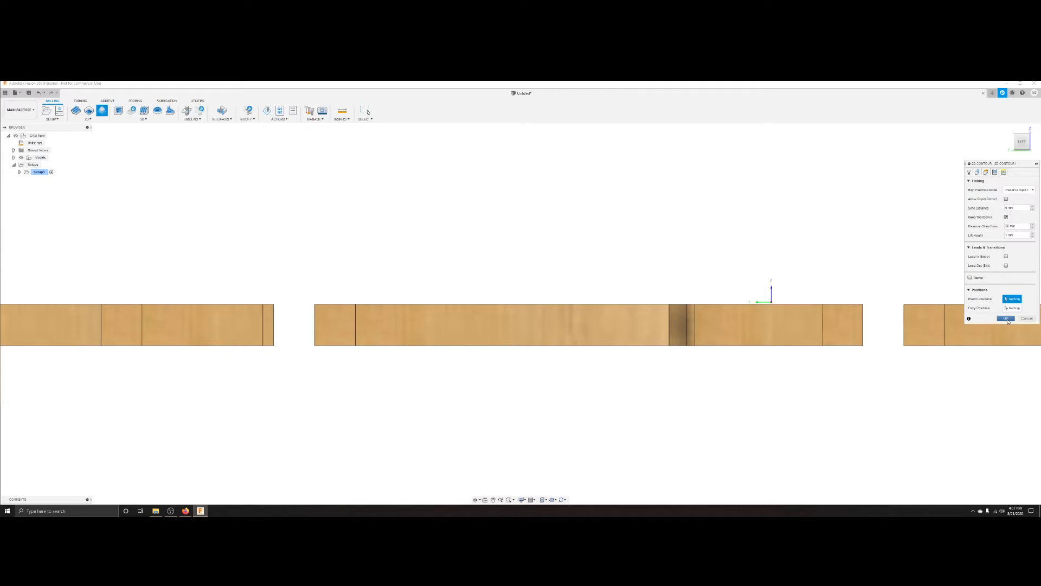
left_click(1006, 319)
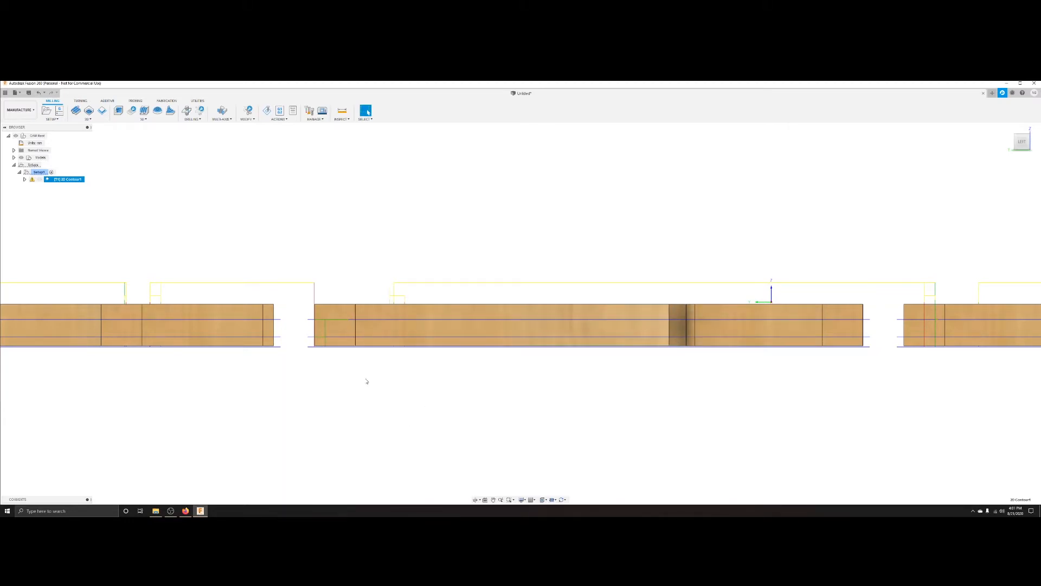
Step: Examine the generated 2D contour toolpath's depth passes, tabs and linking moves from several angles and from above
scroll(368, 385, "down", 2)
scroll(368, 384, "down", 3)
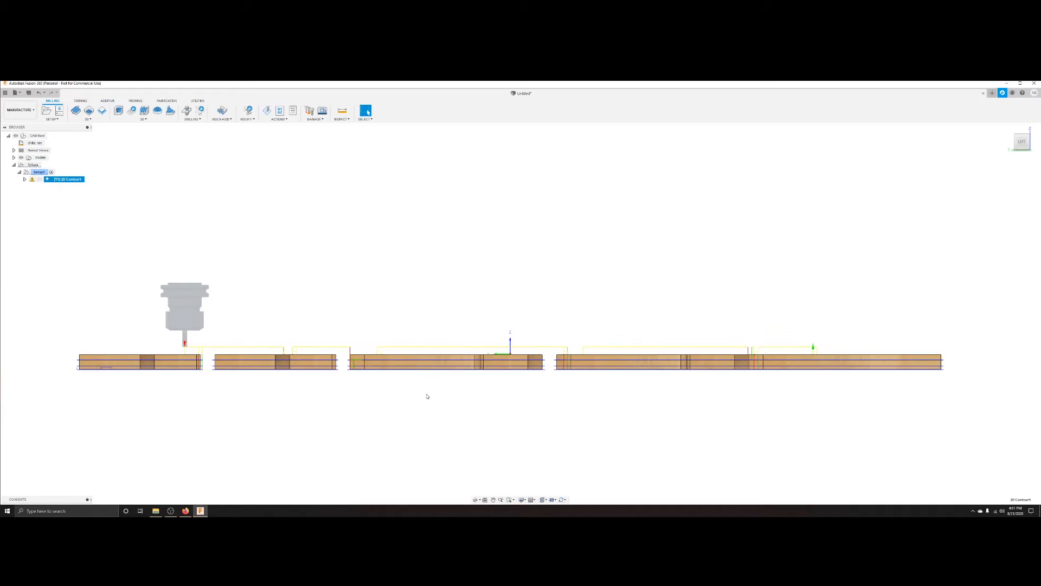
middle_click_drag(467, 407, 434, 414, "shift")
scroll(522, 381, "up", 3)
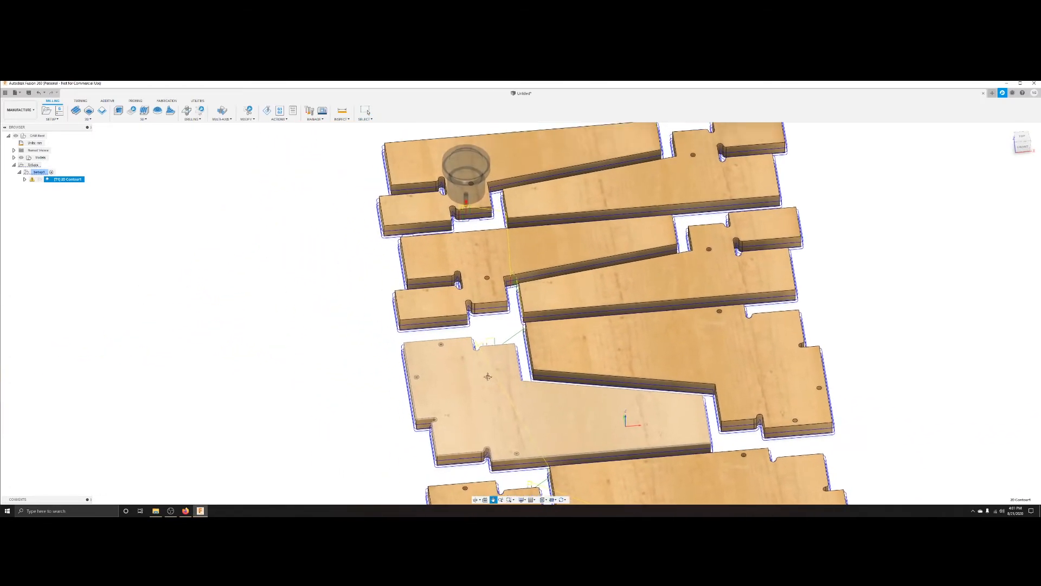
scroll(522, 381, "up", 5)
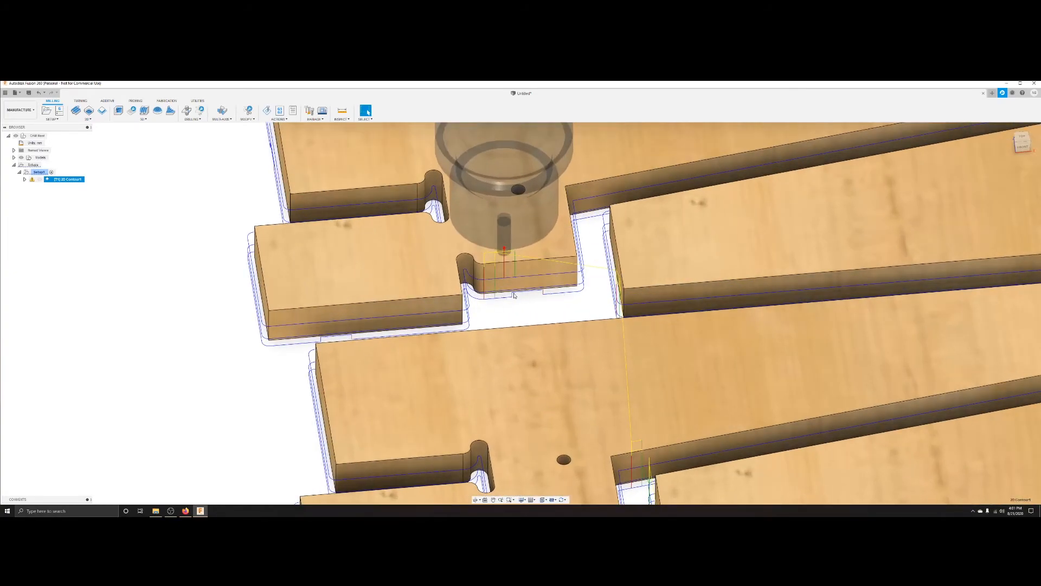
scroll(529, 308, "down", 3)
middle_click_drag(529, 308, 487, 346, "shift")
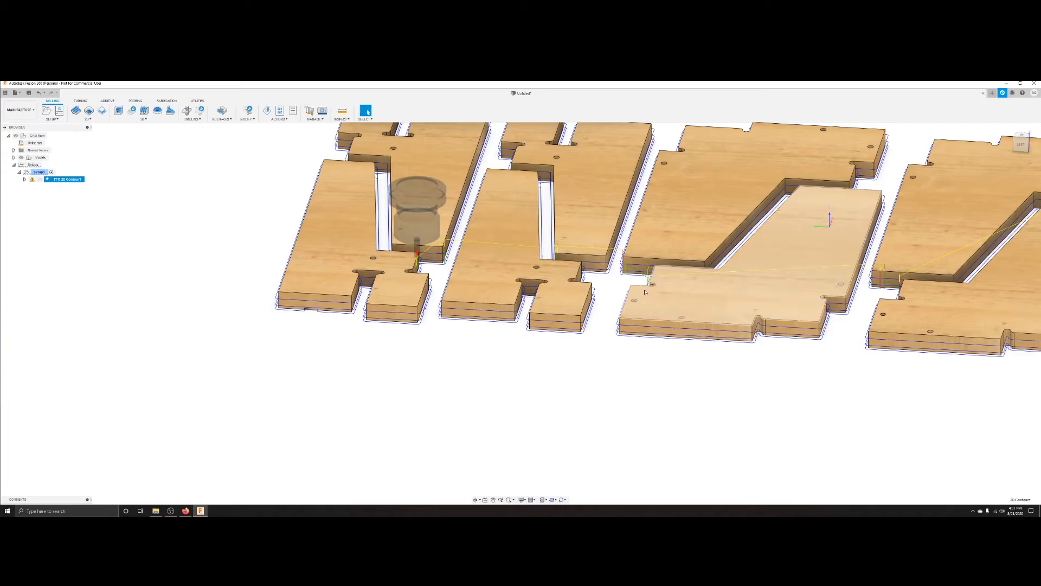
middle_click_drag(613, 288, 493, 385, "shift")
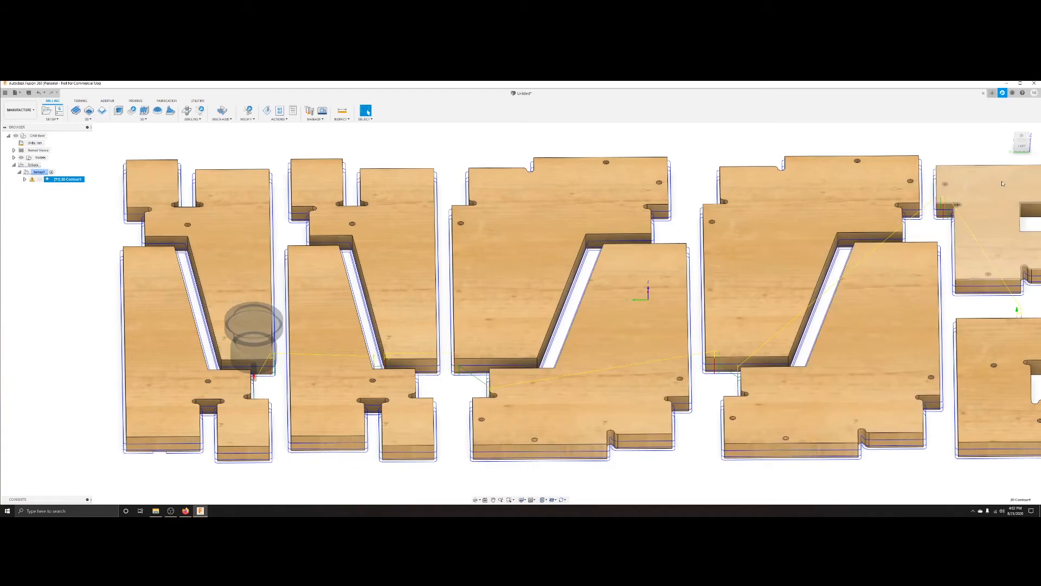
left_click(1023, 139)
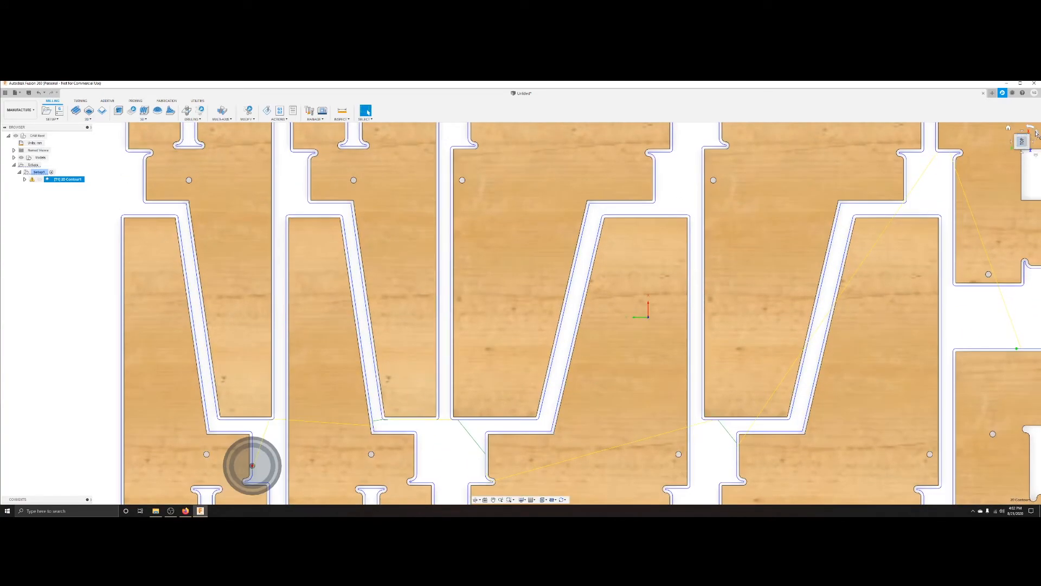
left_click(1035, 133)
scroll(477, 220, "down", 10)
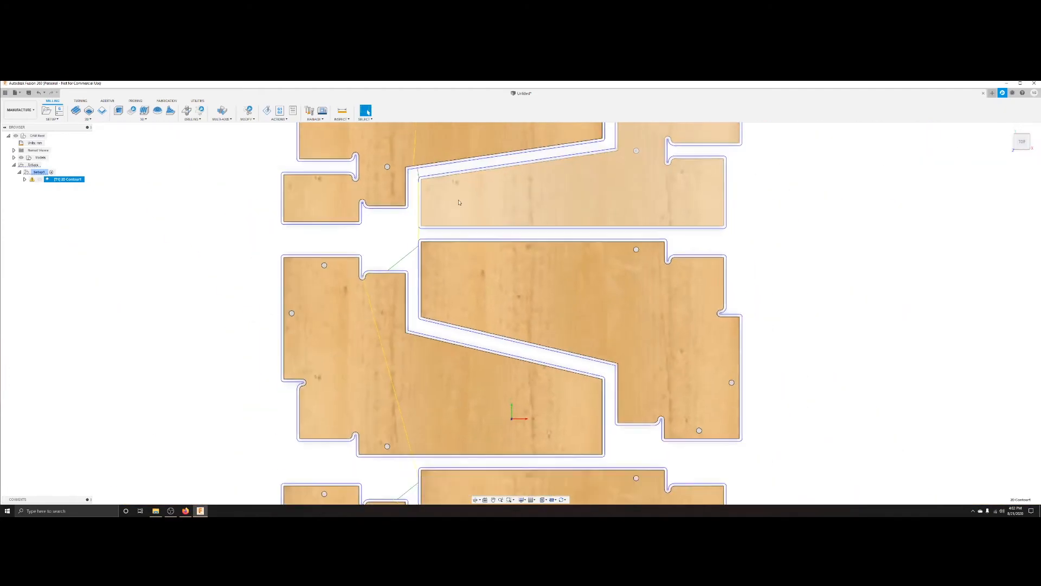
middle_click_drag(481, 222, 516, 256)
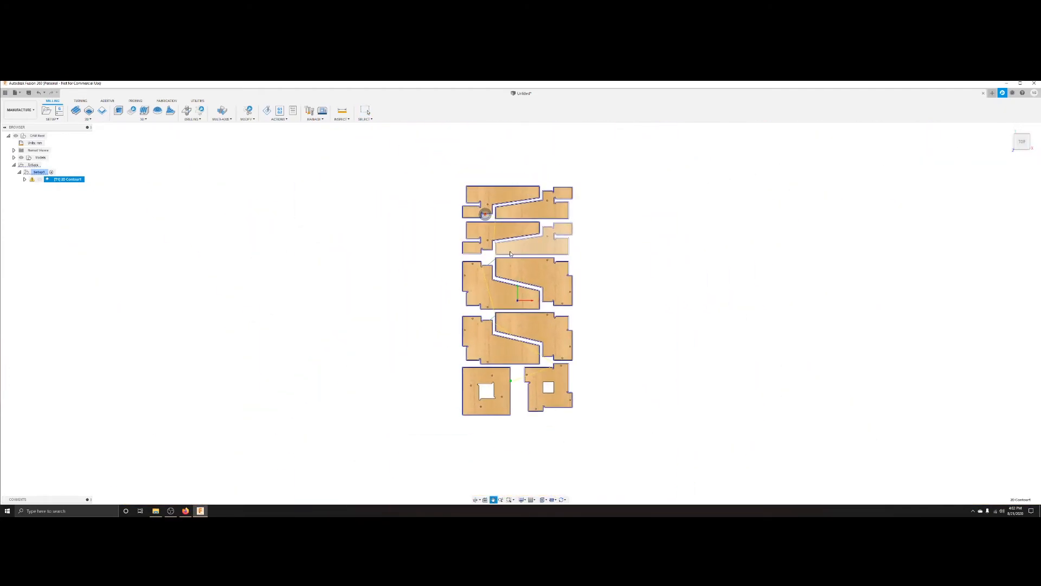
Step: Post-process the milling setup and save the G-code to the Desktop as stool 1.nc, replacing the existing file
scroll(516, 257, "up", 1)
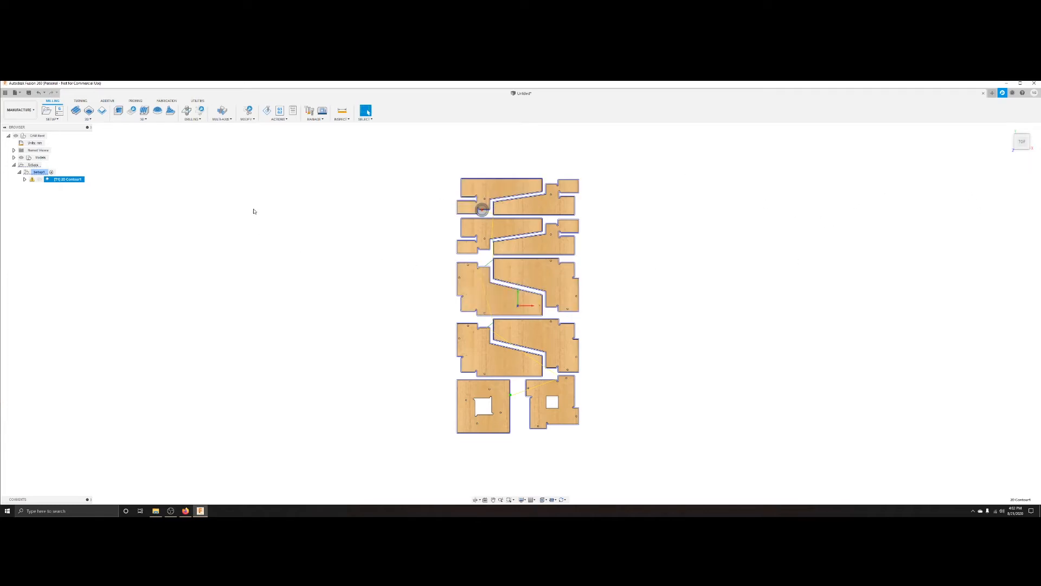
left_click(324, 262)
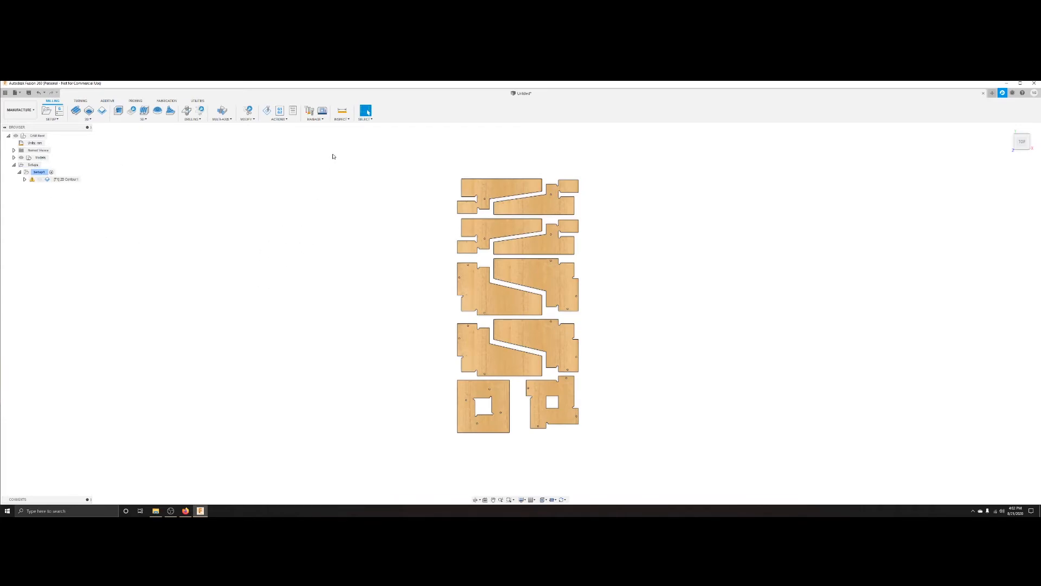
left_click(279, 119)
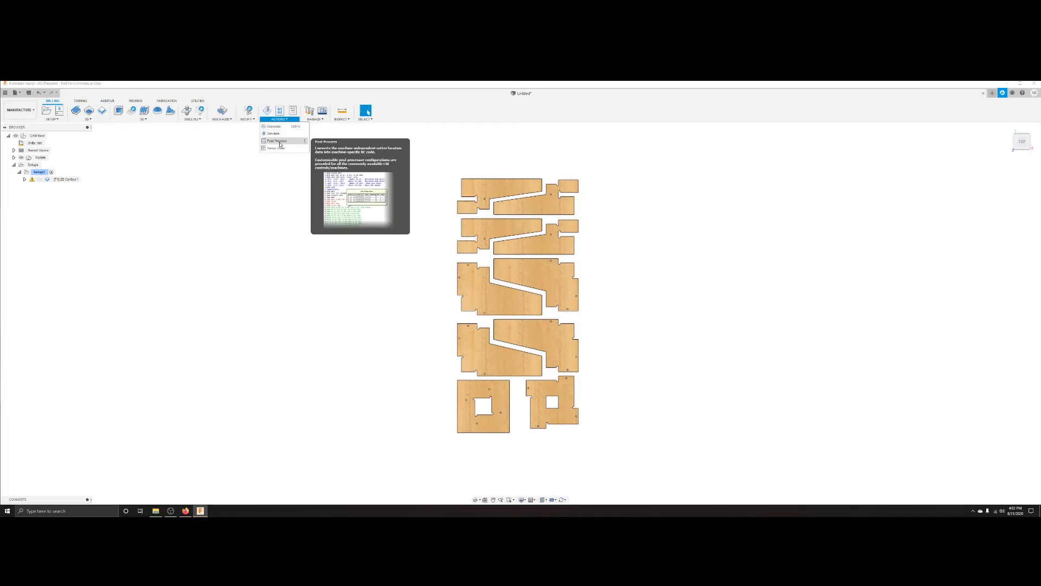
left_click(279, 141)
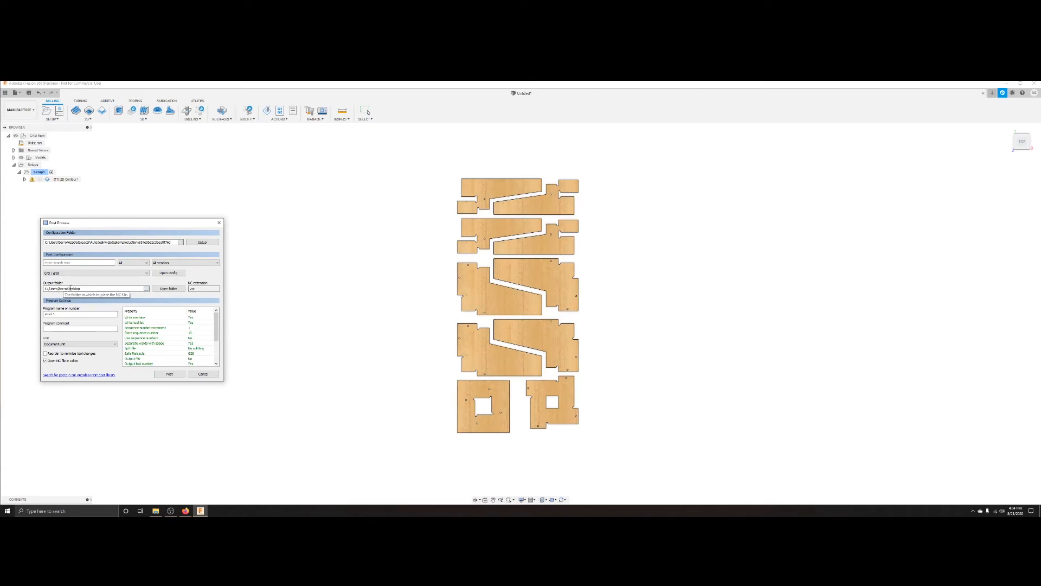
left_click(169, 374)
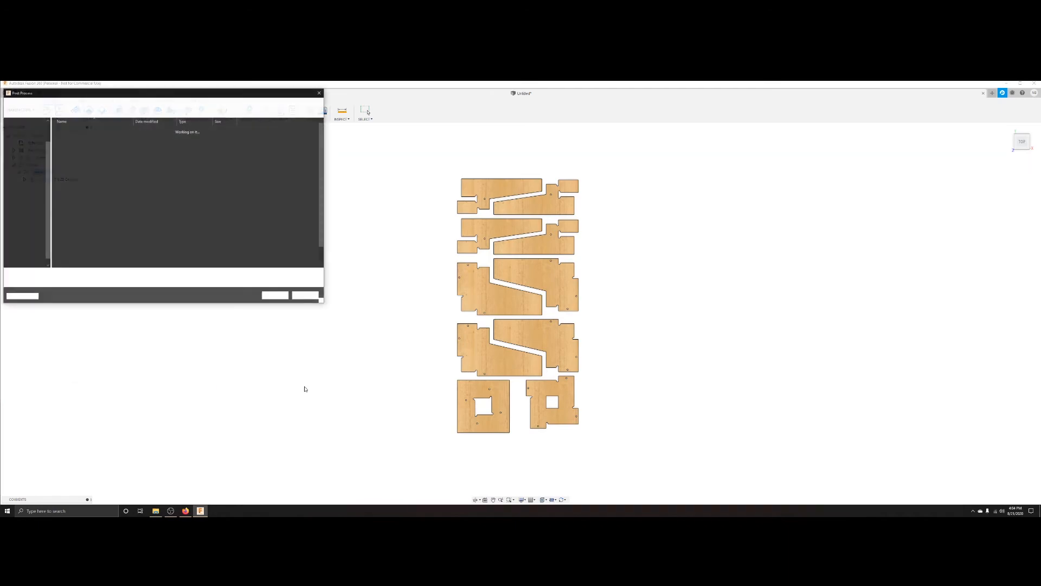
left_click(275, 296)
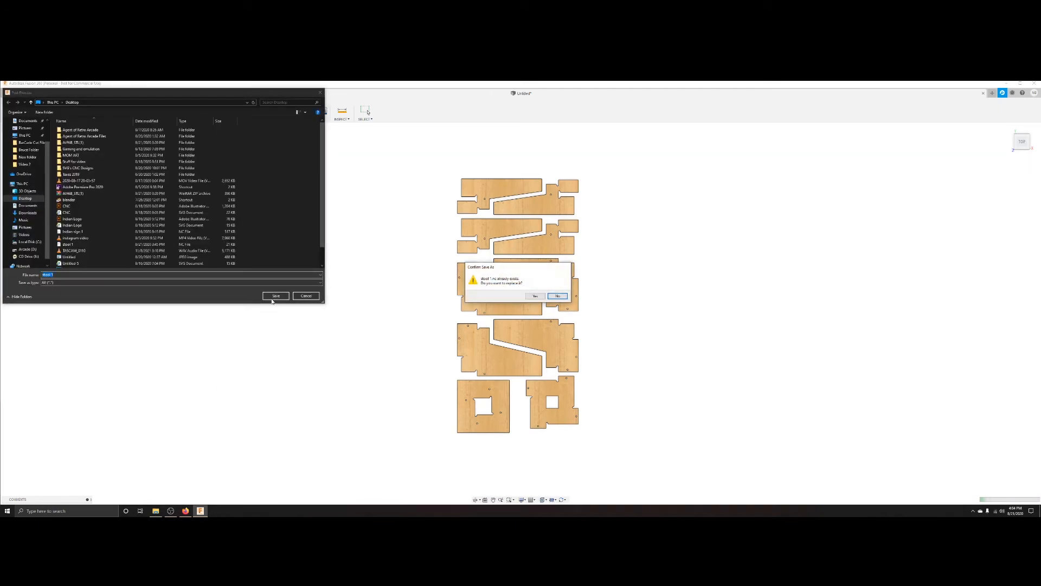
left_click(535, 297)
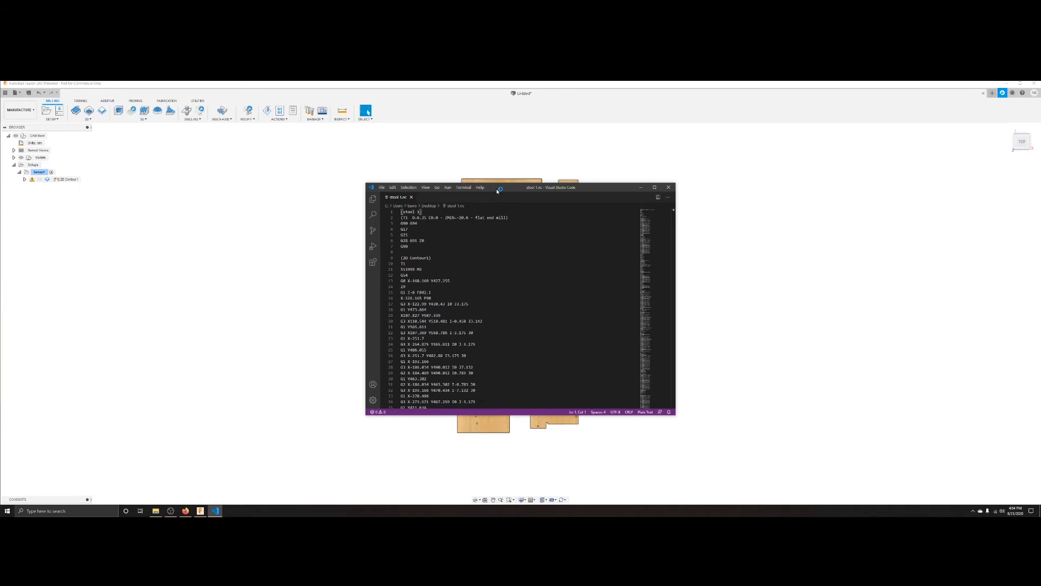
Step: Examine the posted stool 1.nc G-code through to its end in Visual Studio Code, and close the editor
mouse_move(217, 512)
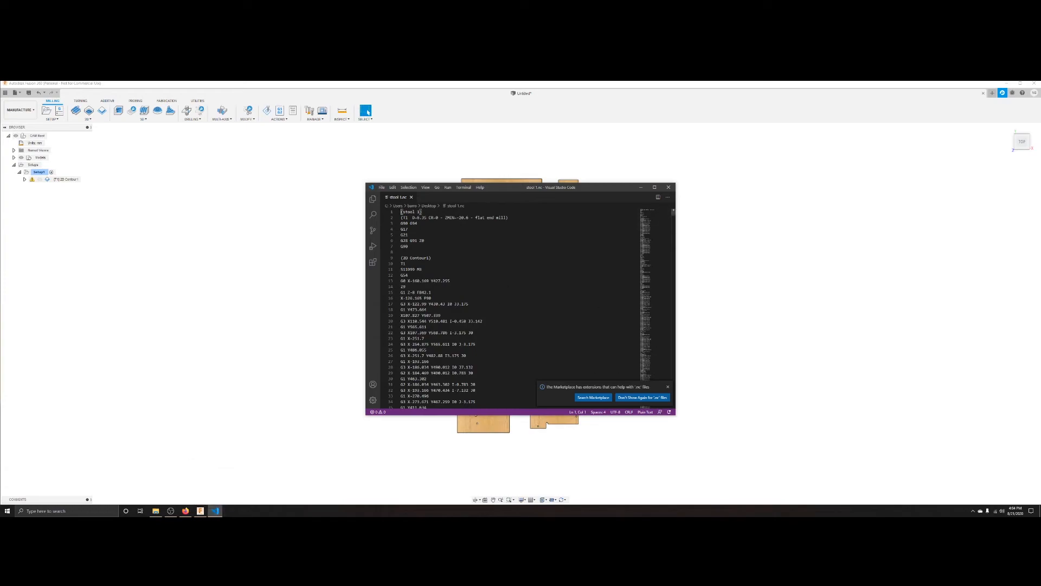
scroll(488, 303, "down", 20)
scroll(488, 304, "down", 20)
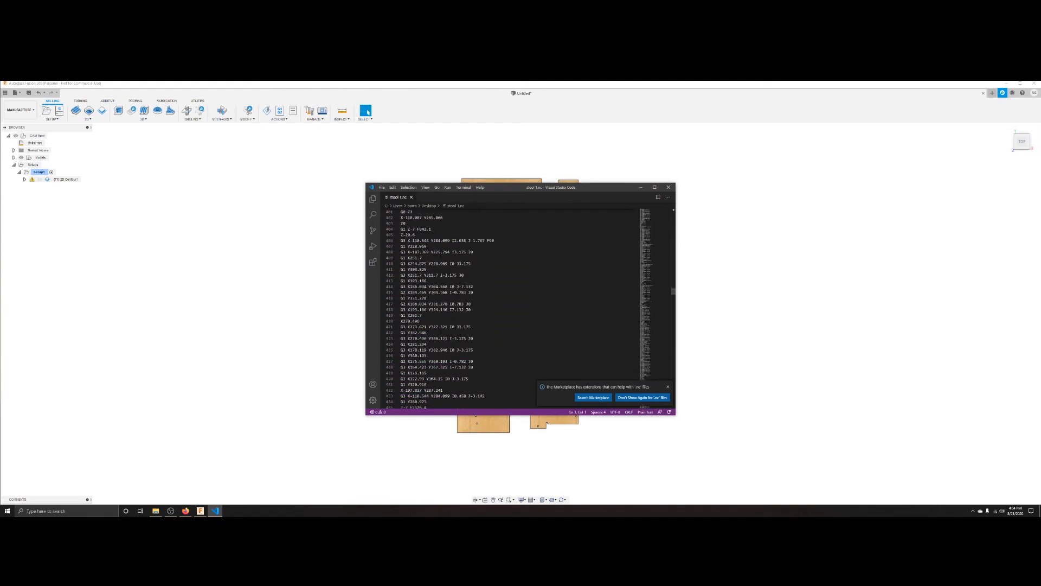
scroll(488, 303, "down", 20)
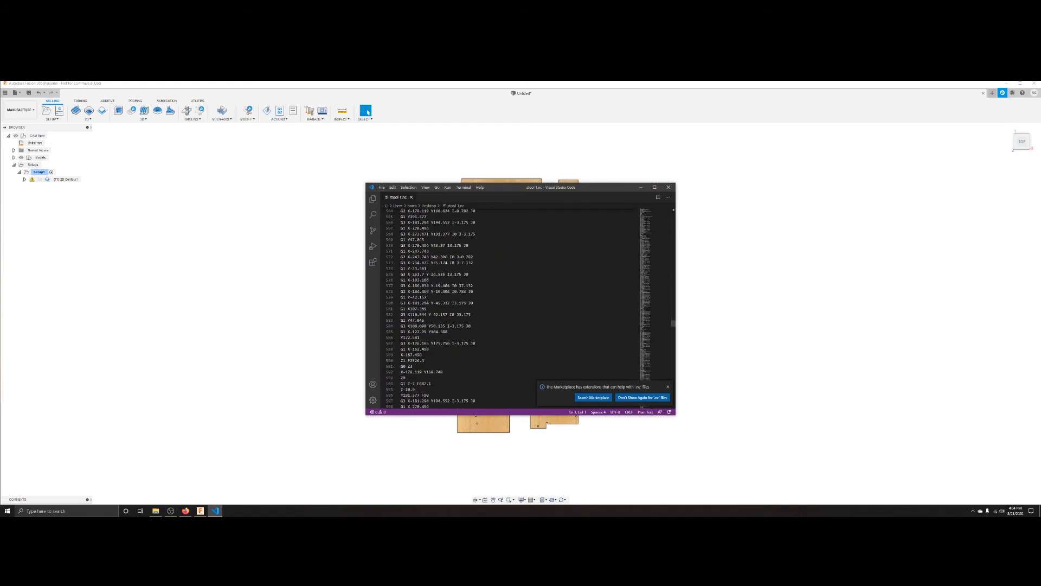
scroll(649, 378, "down", 20)
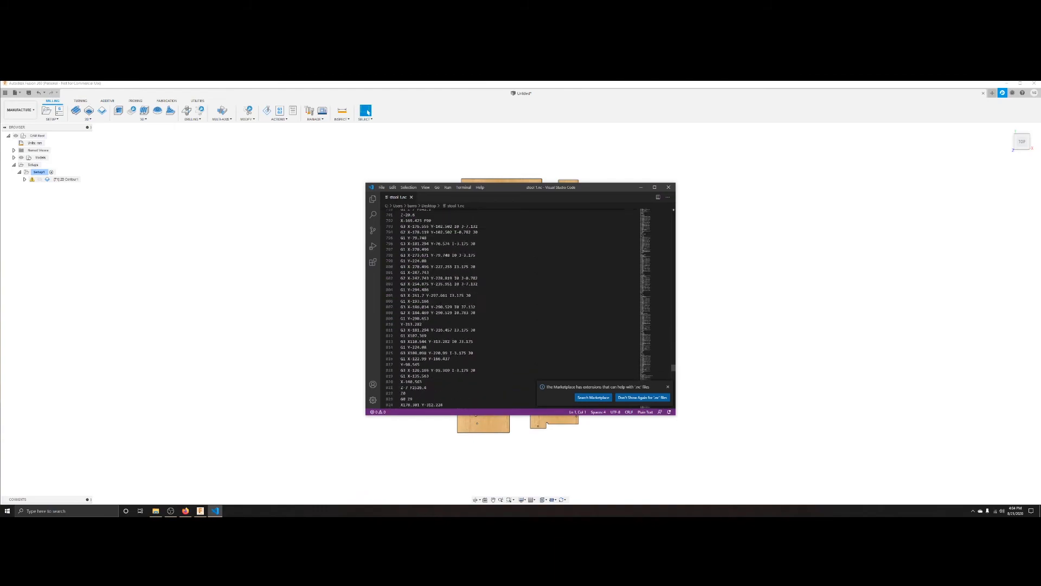
left_click(668, 387)
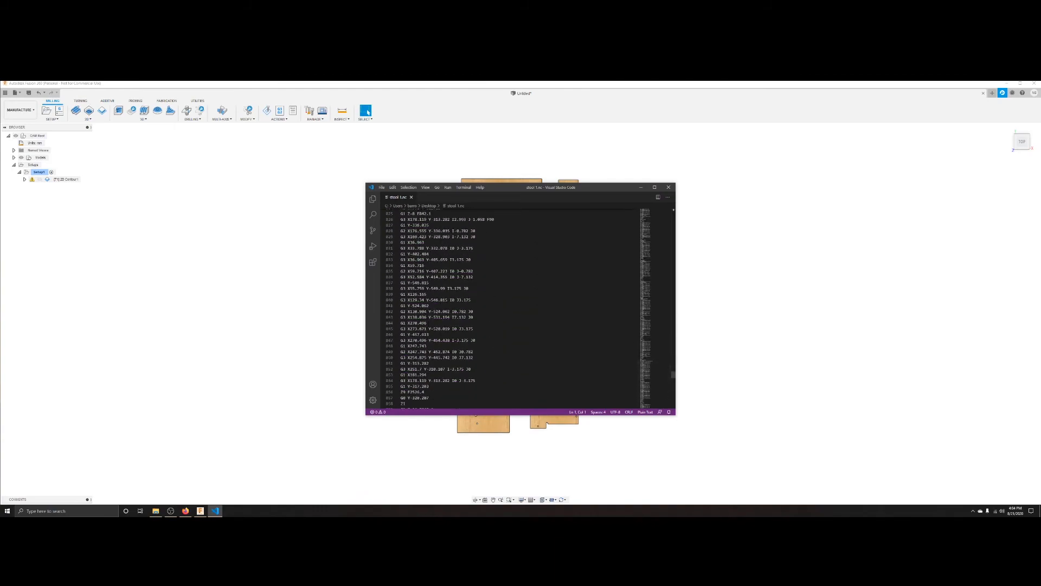
scroll(509, 309, "down", 2)
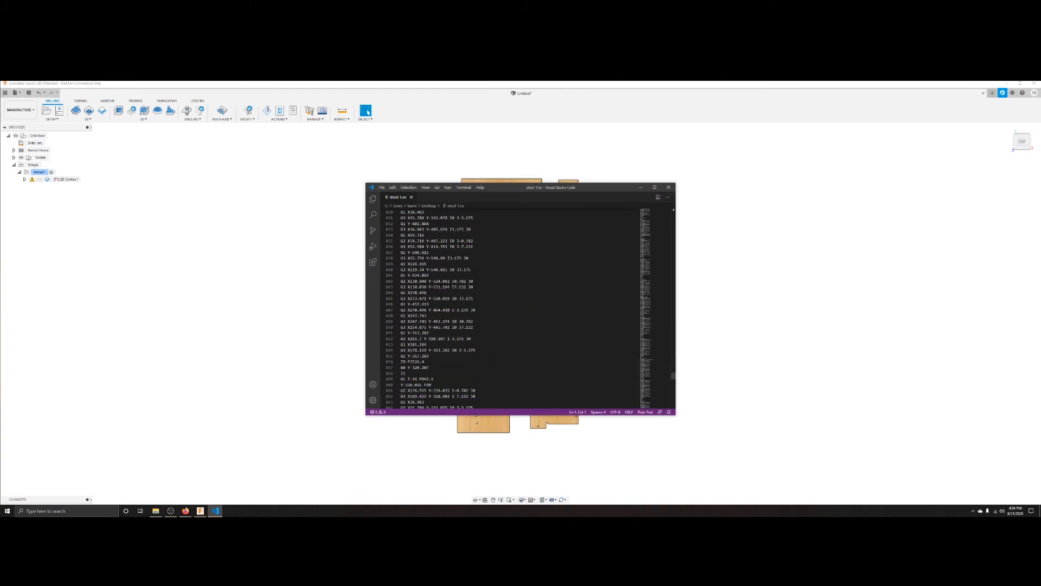
scroll(445, 323, "down", 20)
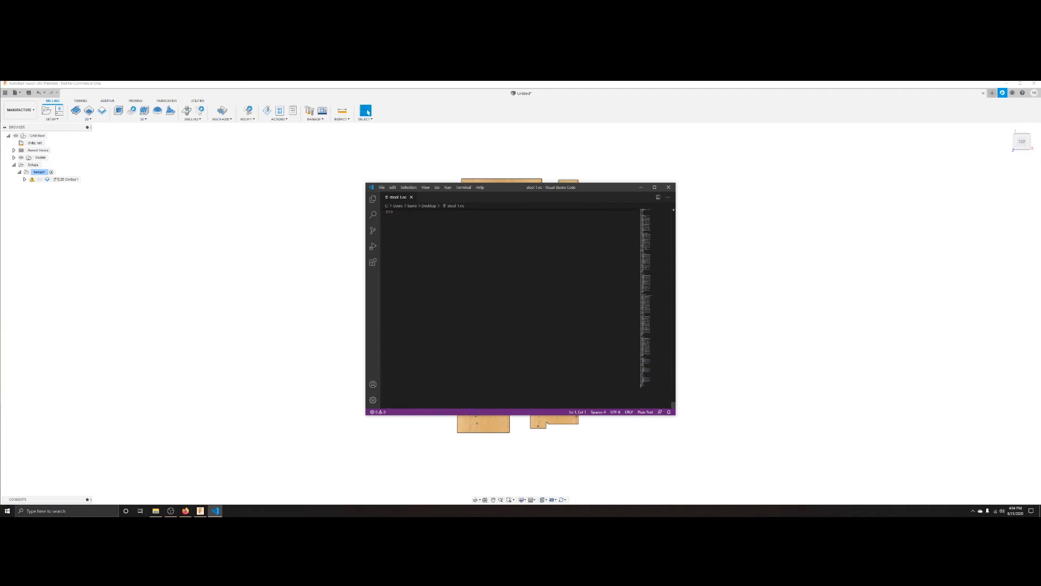
scroll(509, 309, "up", 20)
scroll(509, 310, "up", 3)
scroll(486, 341, "up", 20)
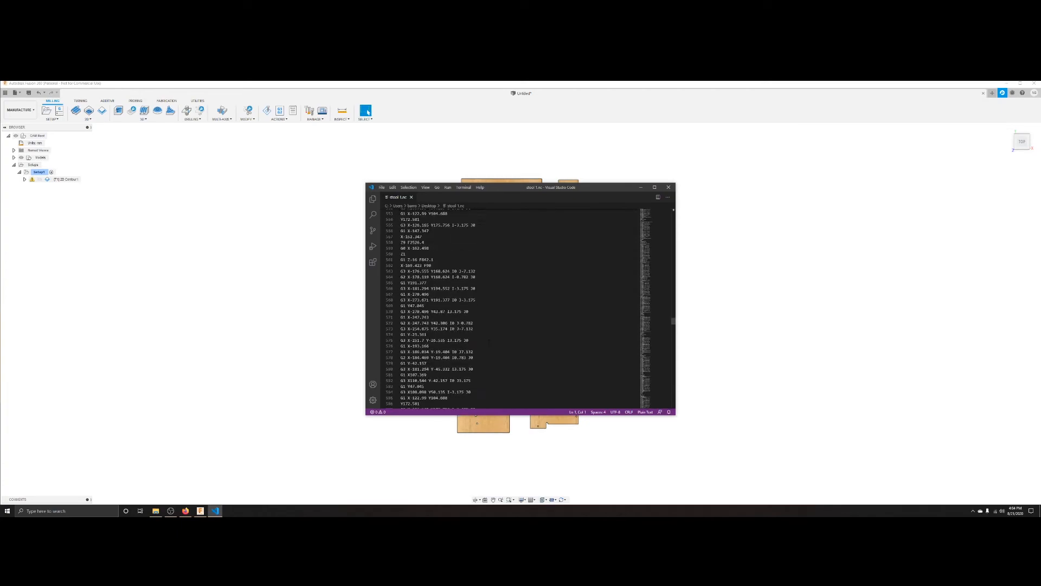
left_click(668, 188)
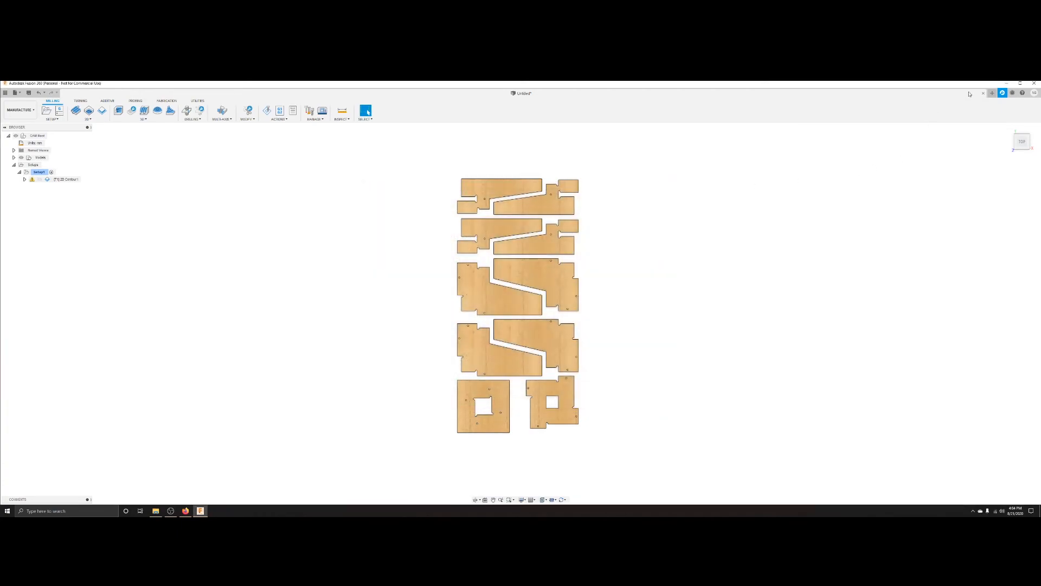
Step: Switch from Fusion 360 to GroundControl by finding its GroundControl-Windows.Portable.v1.26 folder and launching the program from the GroundControl subfolder
left_click(1006, 83)
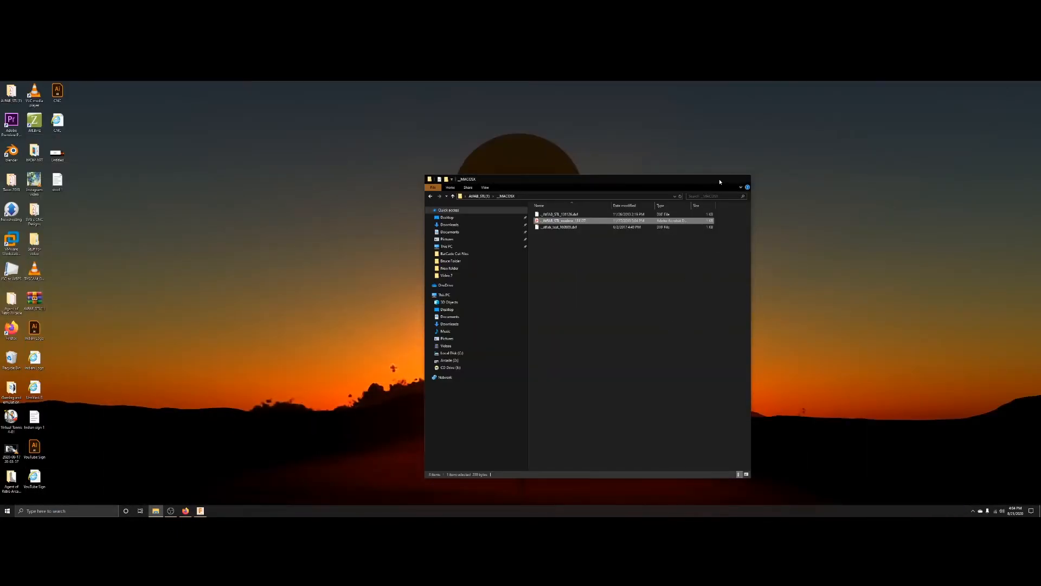
left_click(717, 180)
left_click(79, 514)
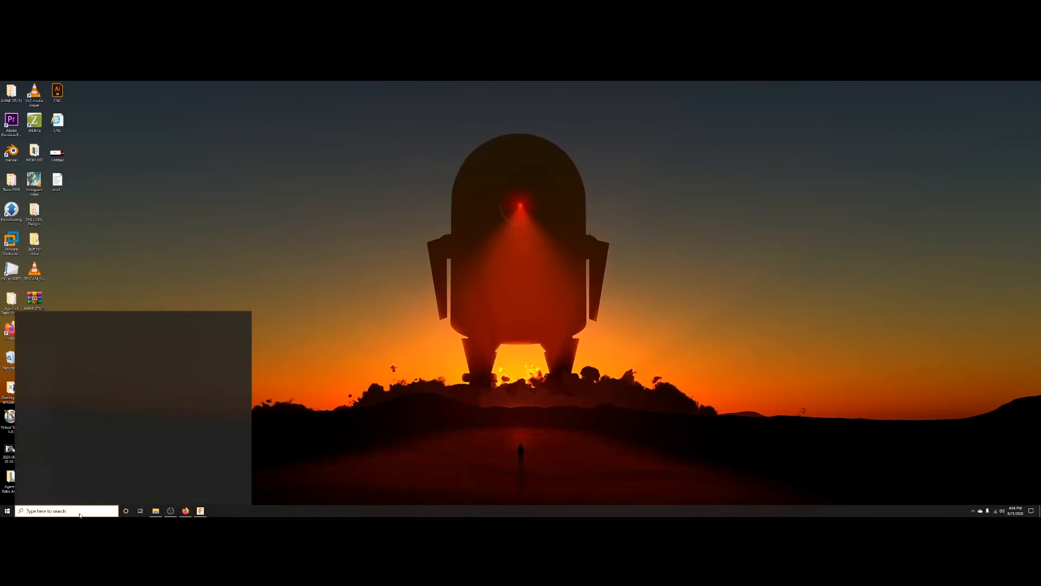
type("ground")
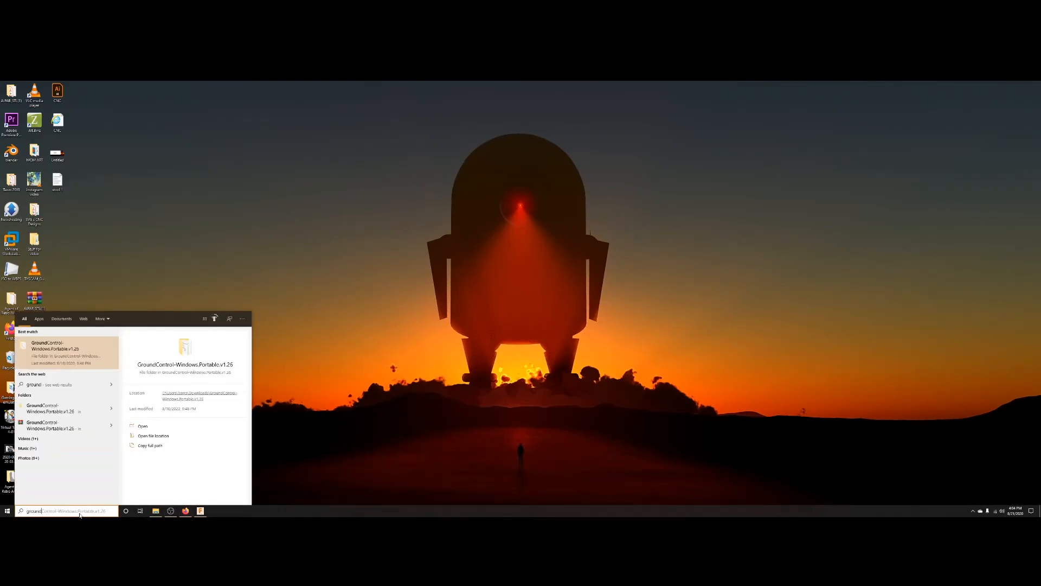
key("Return")
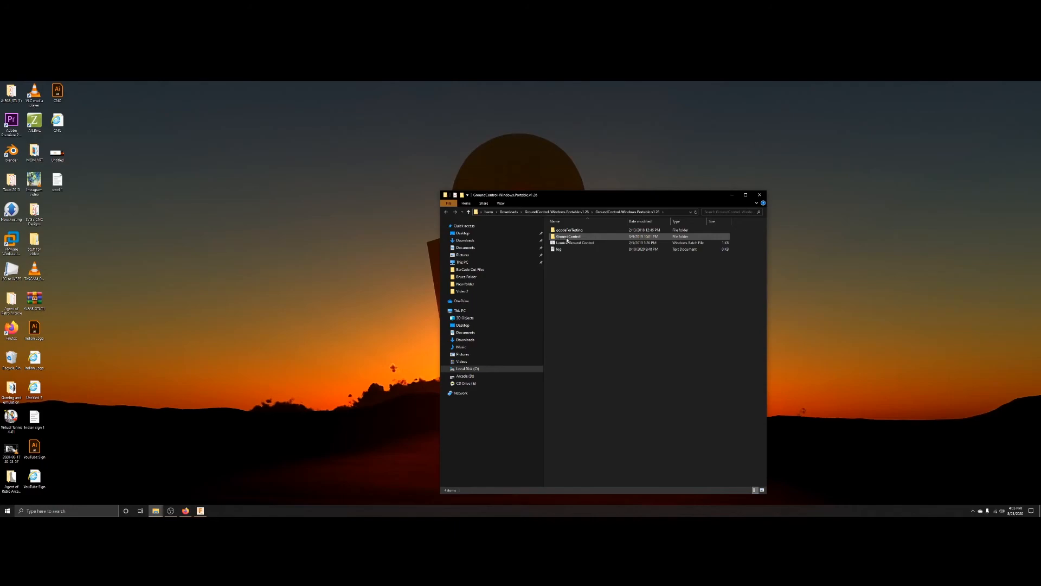
double_click(567, 239)
double_click(562, 415)
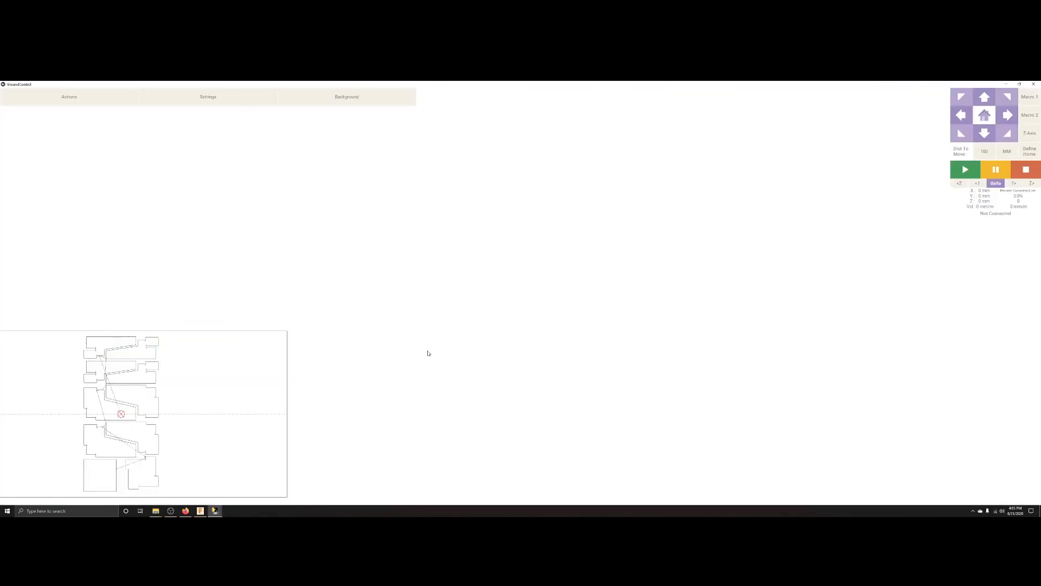
Step: Centre the work area and load the stool 1.nc G-code file from the Desktop
left_click_drag(294, 383, 519, 303)
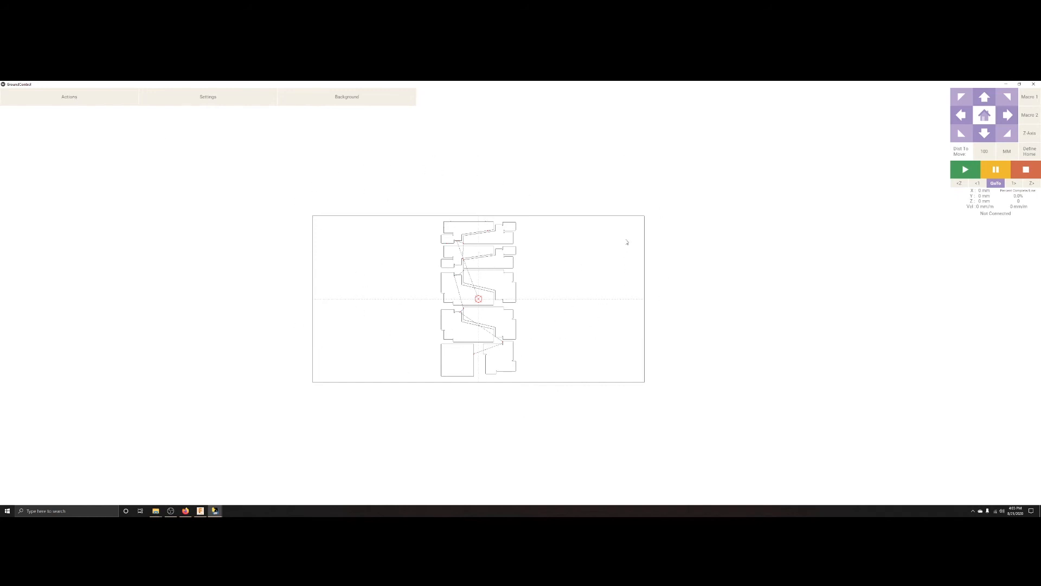
left_click(69, 97)
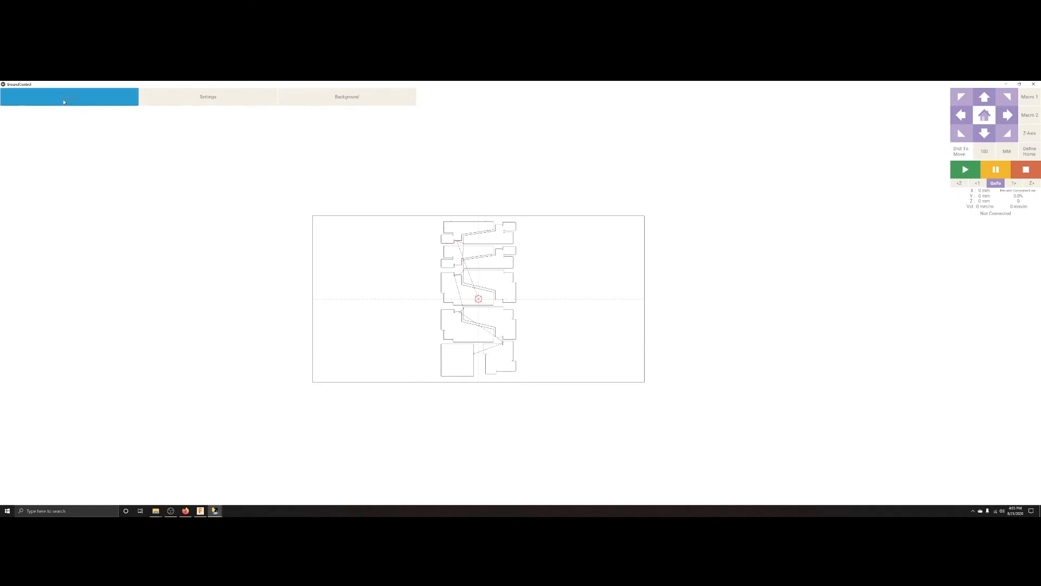
left_click(220, 174)
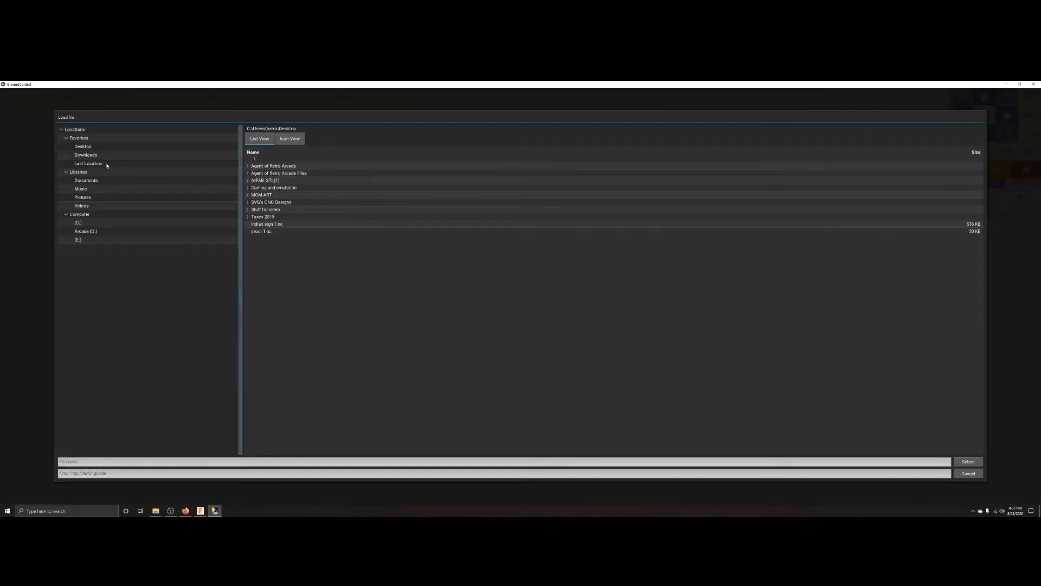
left_click(83, 147)
double_click(261, 232)
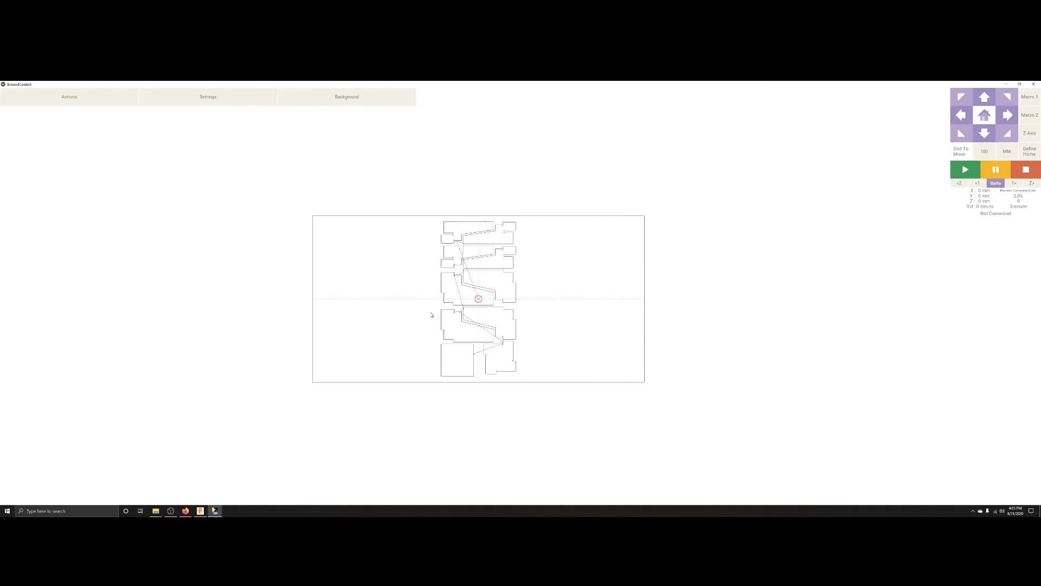
Step: Examine the loaded stool toolpath on the sheet, including its plunge points, travel moves and placement around home
scroll(450, 255, "up", 10)
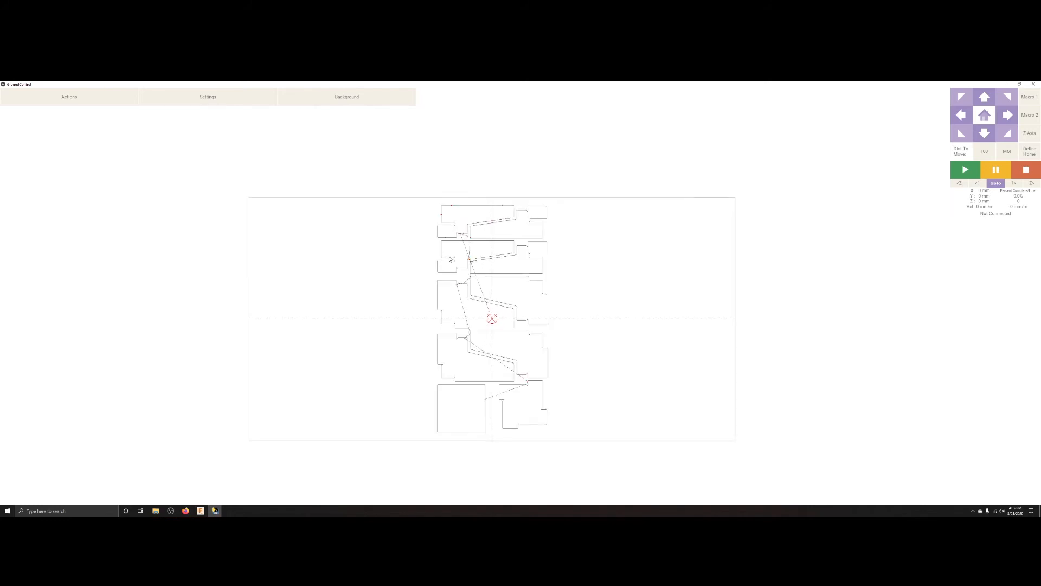
left_click_drag(482, 303, 482, 305)
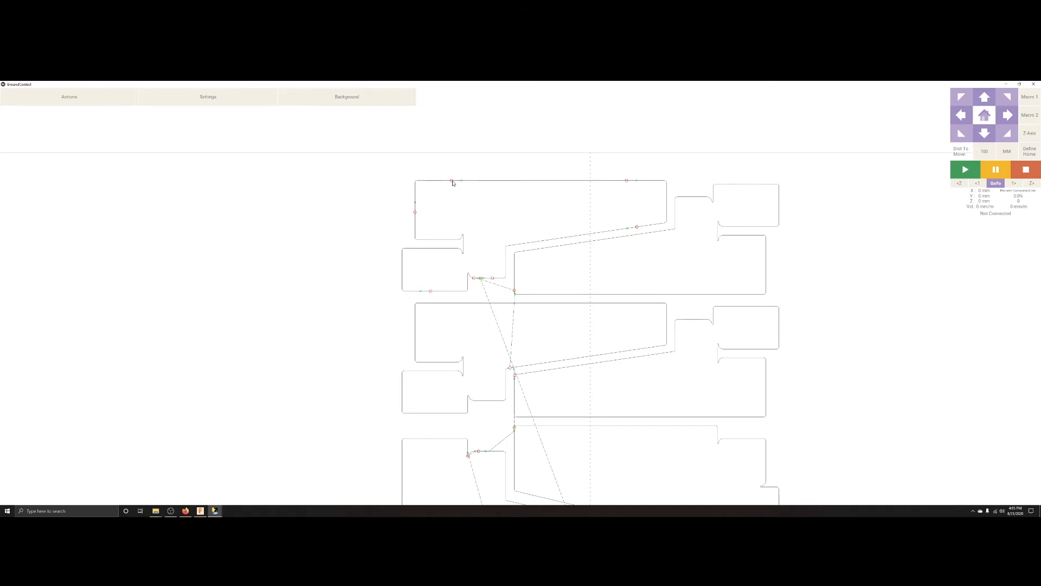
scroll(629, 324, "down", 5)
left_click_drag(656, 355, 553, 304)
scroll(595, 361, "up", 2)
scroll(592, 358, "up", 2)
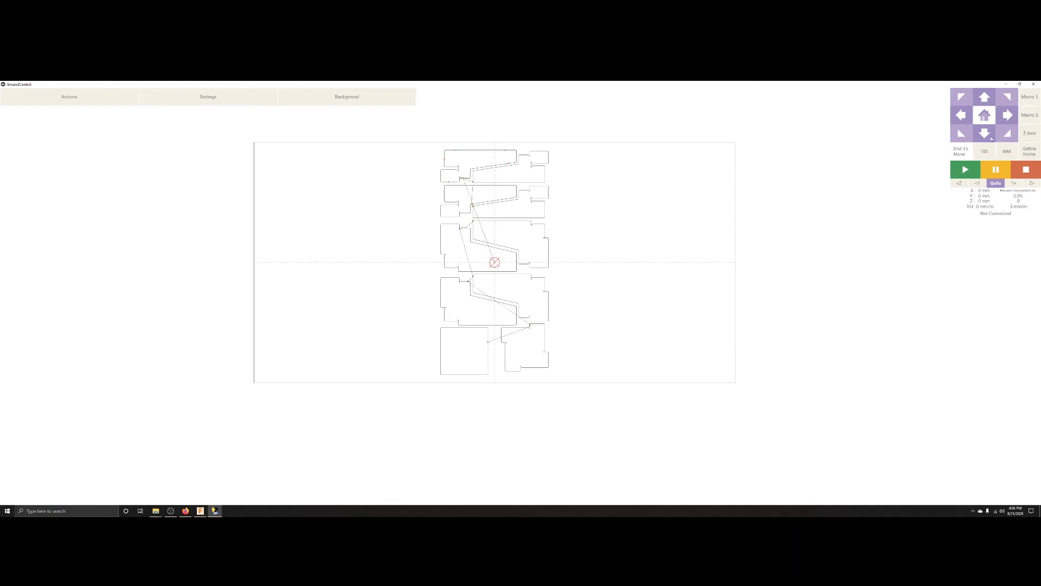
left_click(1009, 119)
left_click_drag(654, 248, 682, 283)
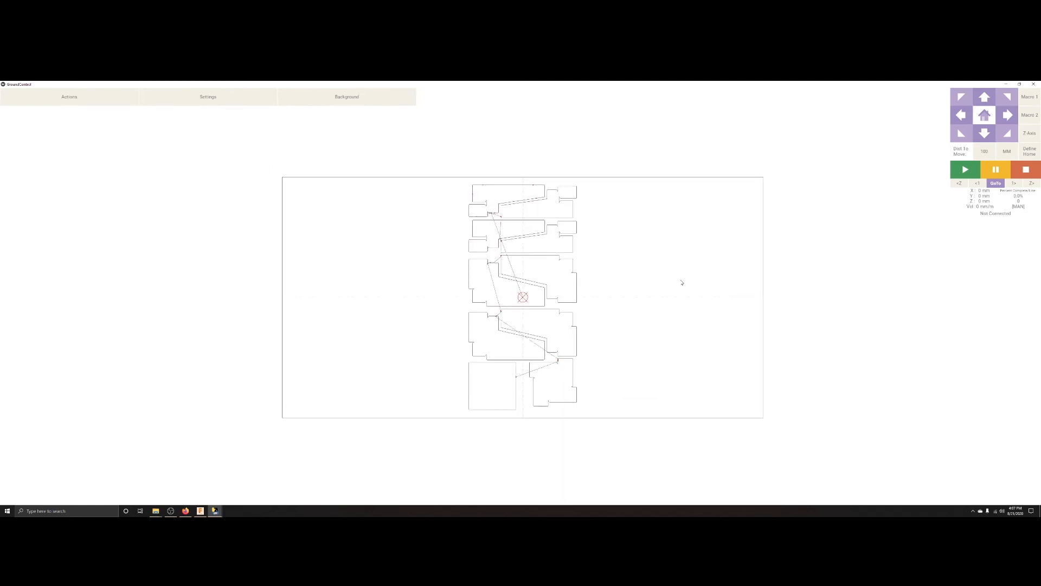